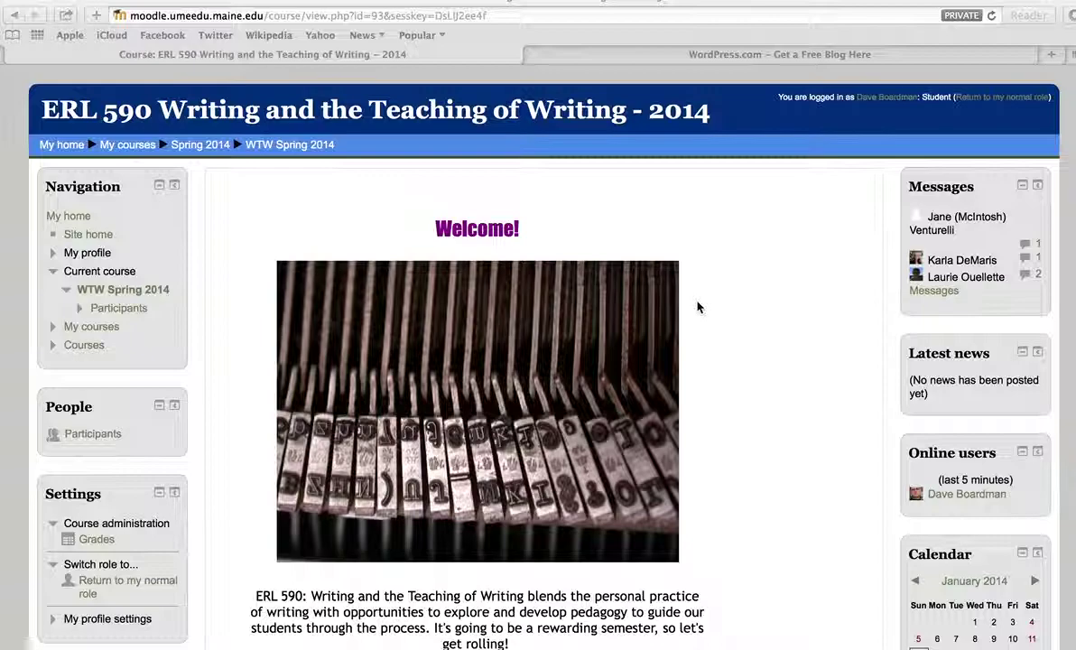
Open the WTW Spring 2014 participants list and view the instructor's profile
scroll(735, 343, down, 3)
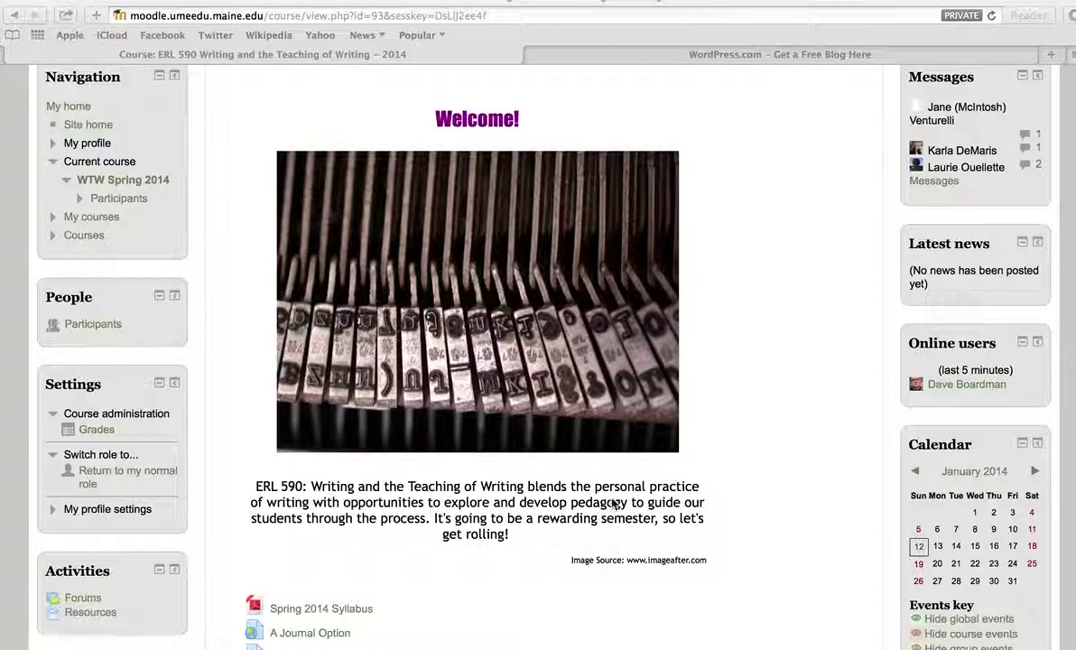
scroll(253, 172, up, 2)
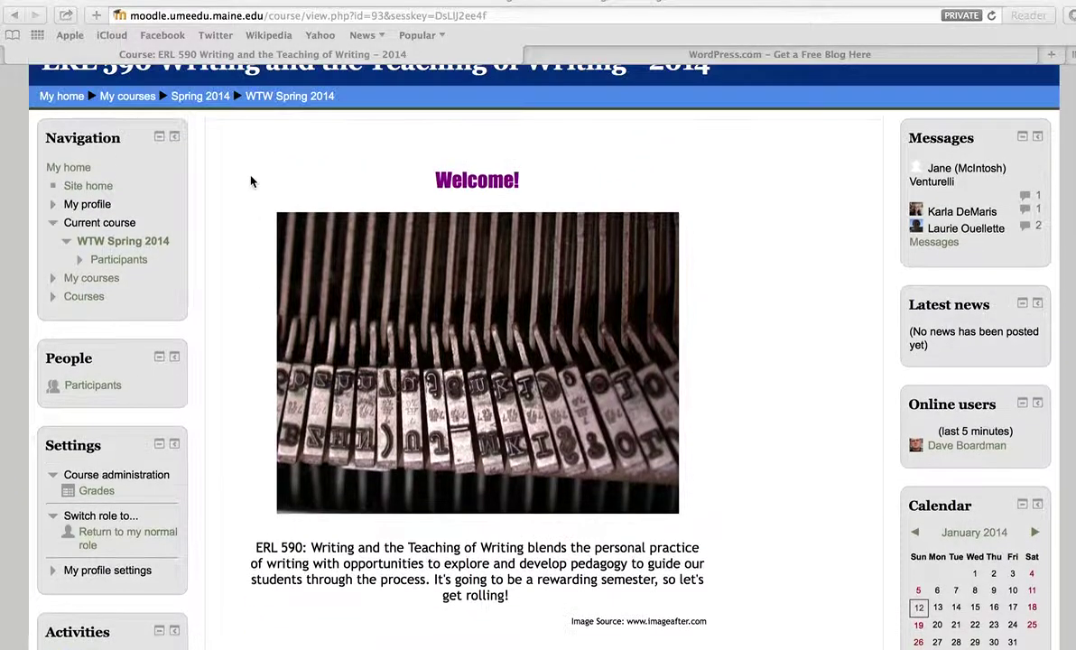
scroll(251, 181, up, 2)
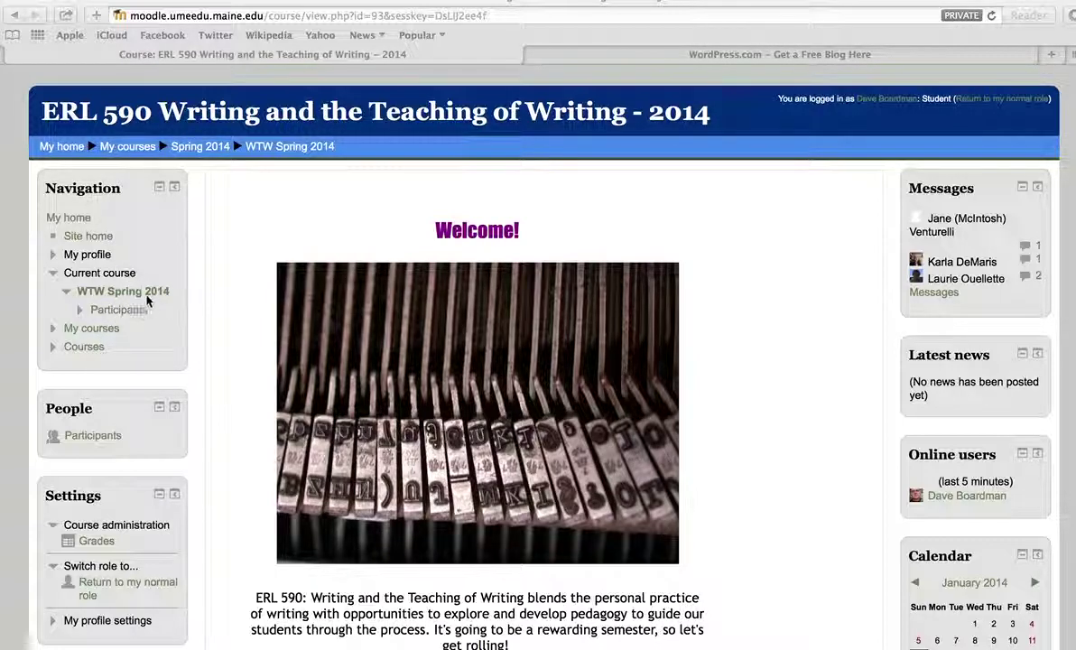
click(102, 313)
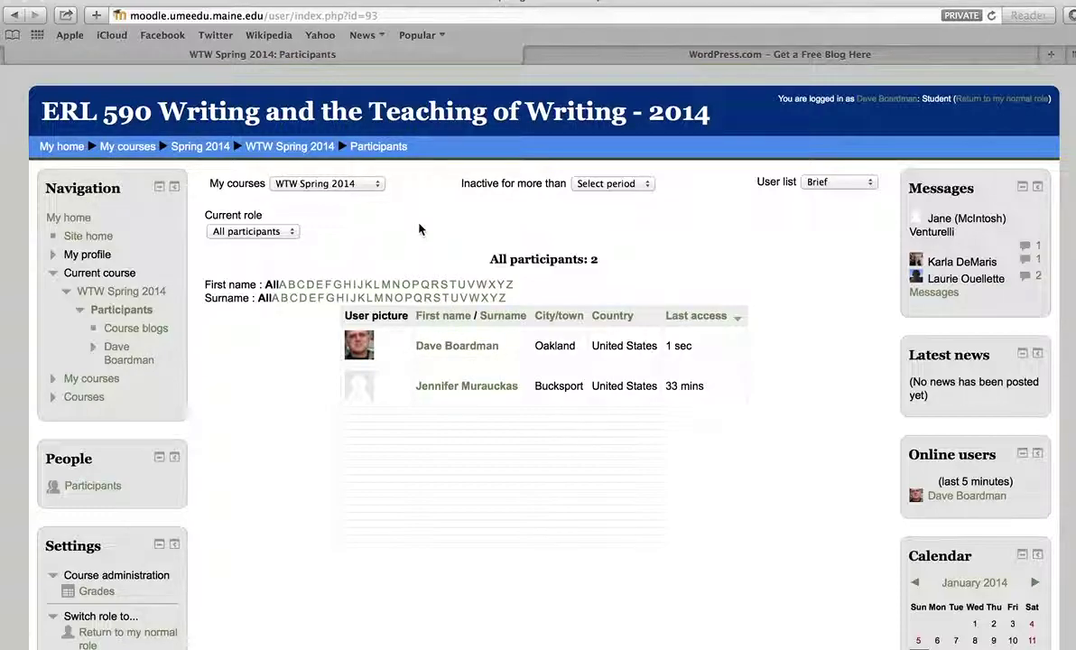
scroll(451, 281, down, 2)
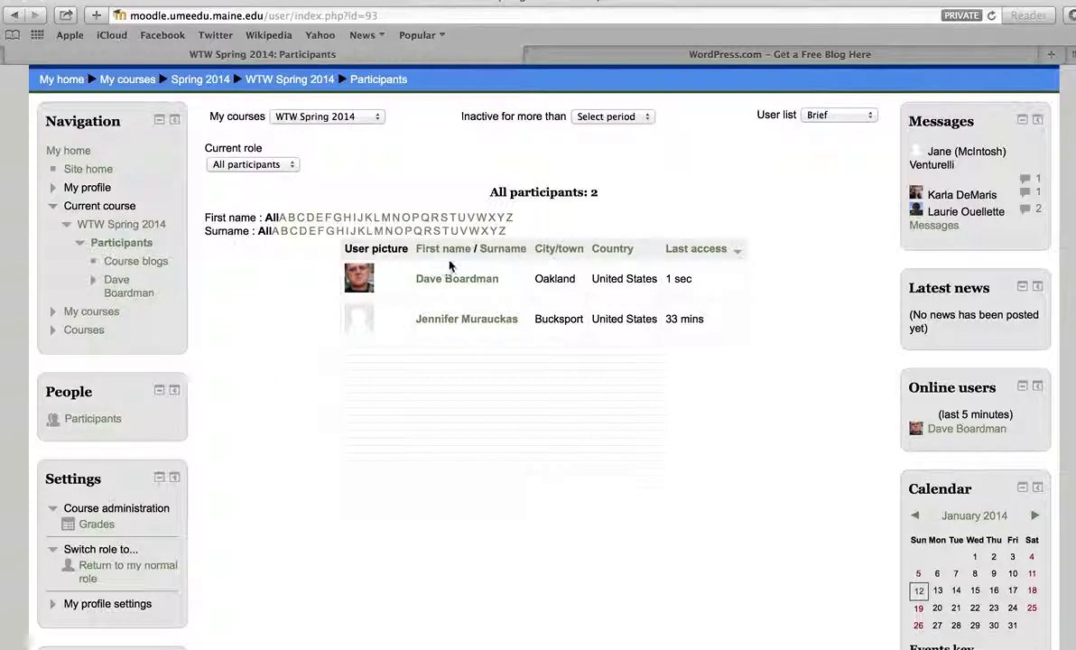
click(450, 282)
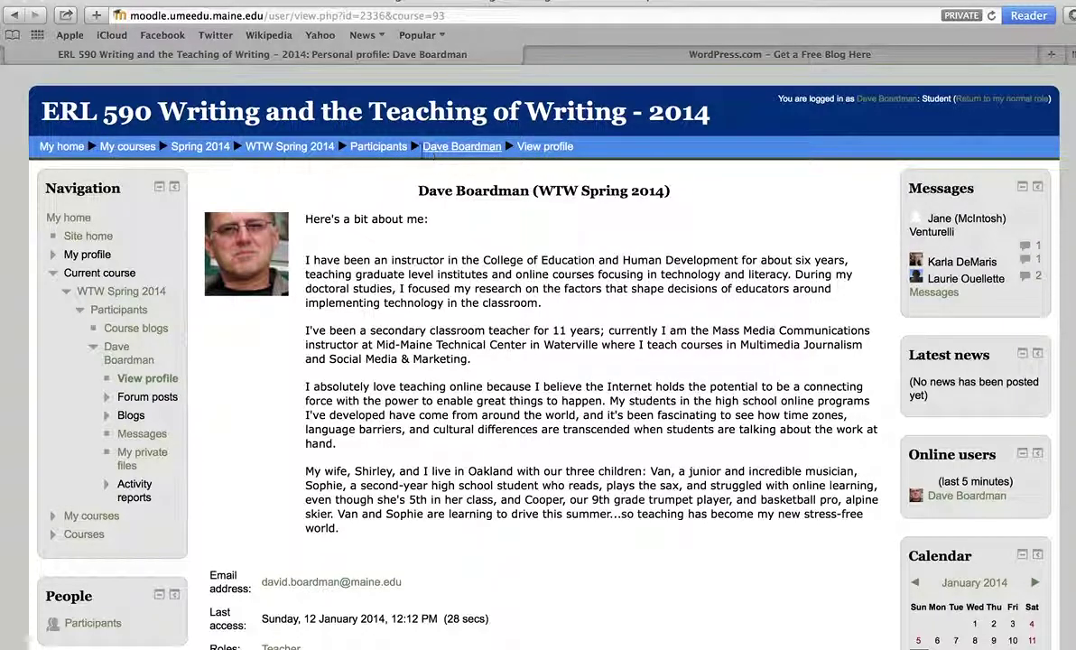
Return from the instructor's profile to the WTW Spring 2014 course page
click(442, 148)
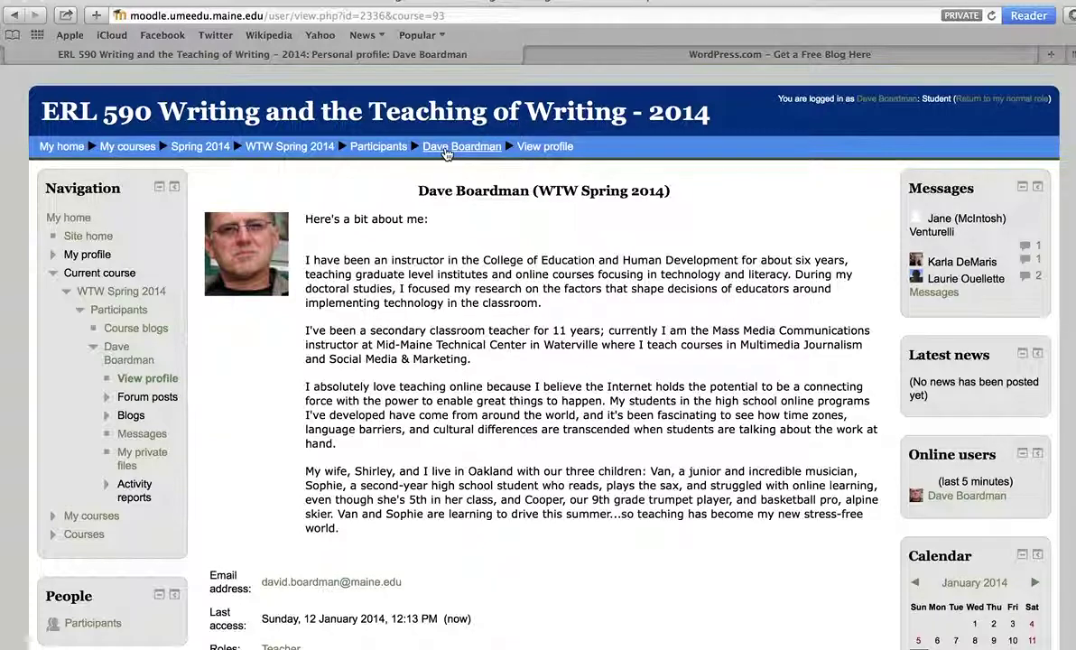
click(379, 146)
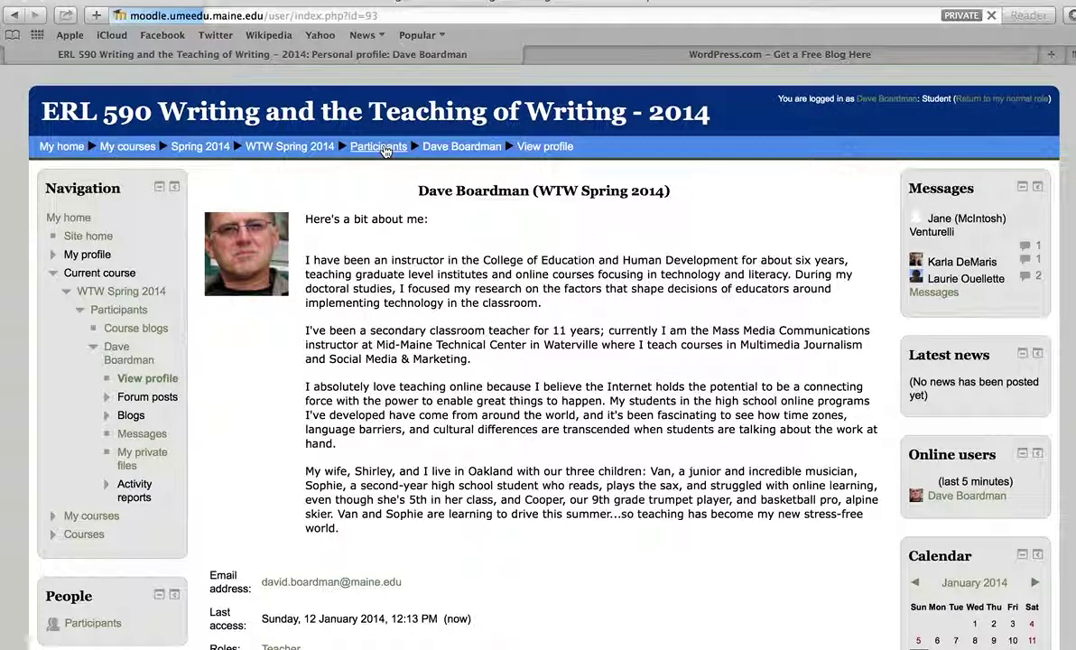
click(308, 151)
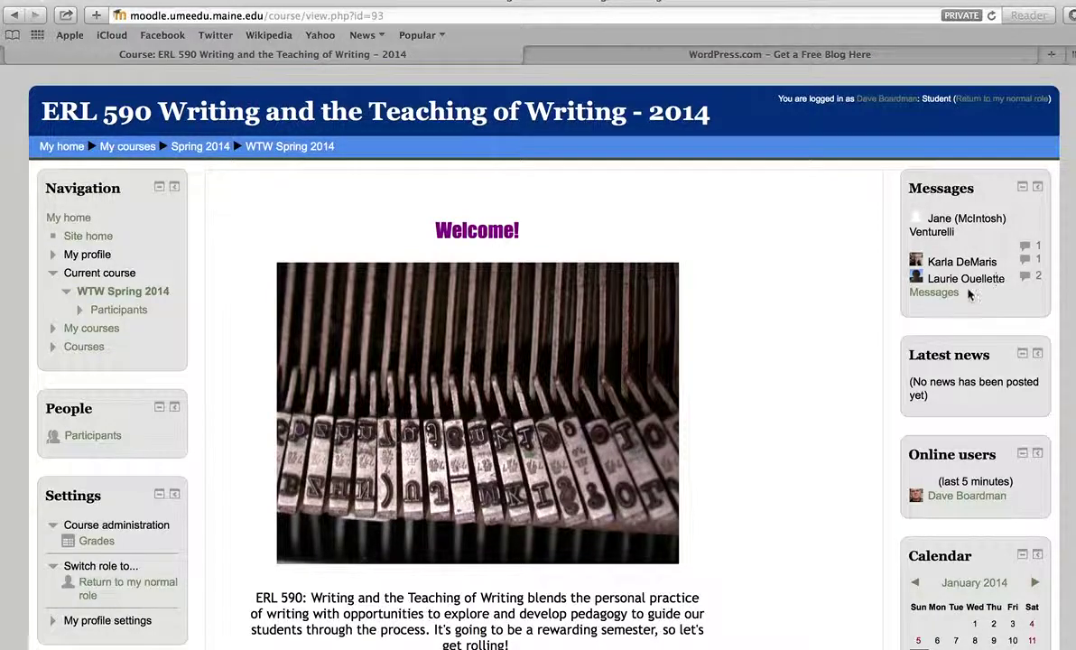
Open the profile of the instructor listed among the course's online users
scroll(864, 355, down, 3)
scroll(862, 355, down, 1)
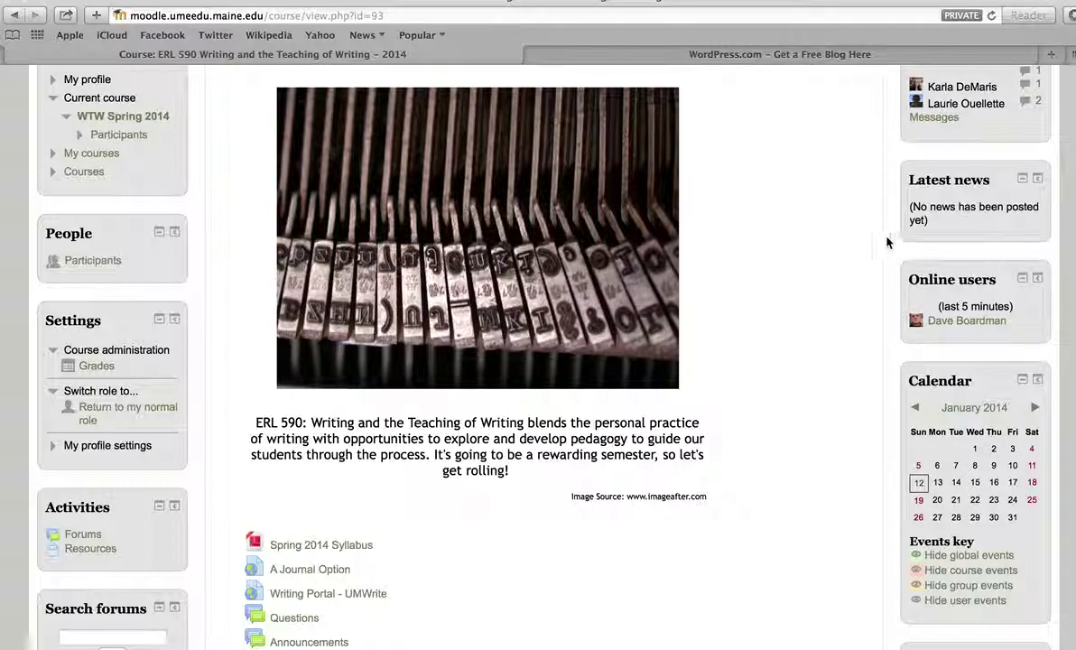
scroll(984, 303, down, 1)
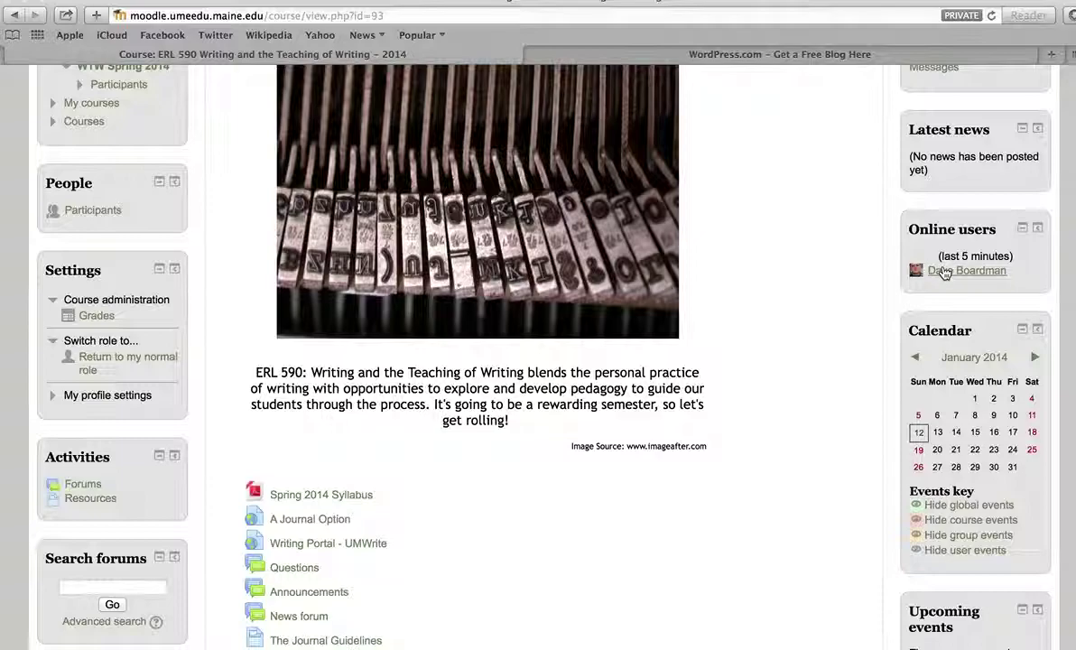
scroll(944, 275, down, 1)
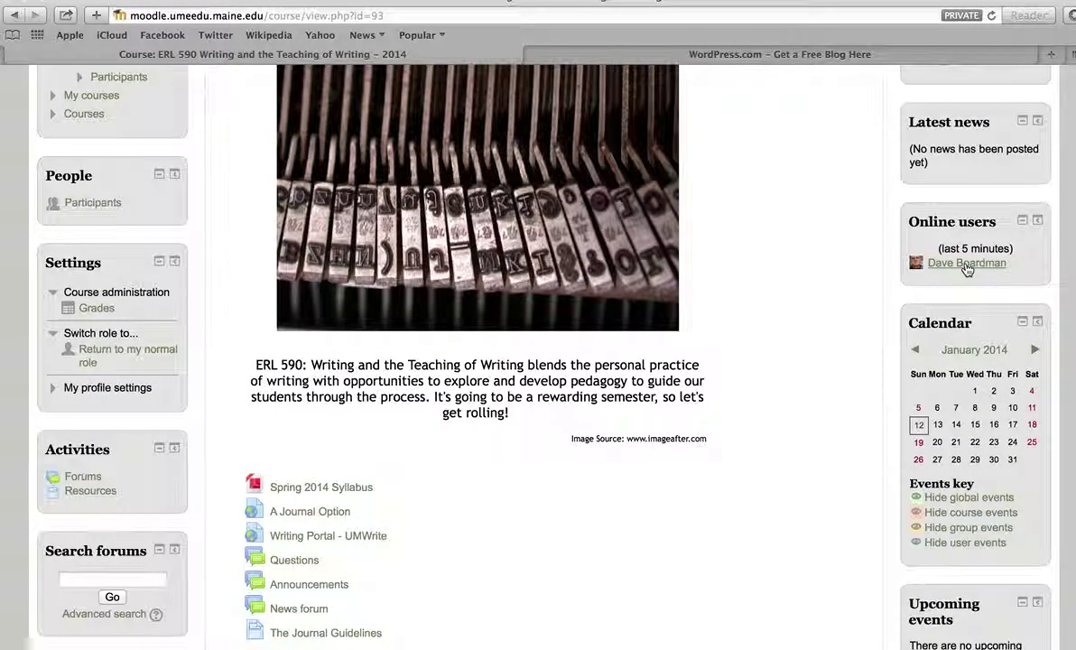
click(967, 268)
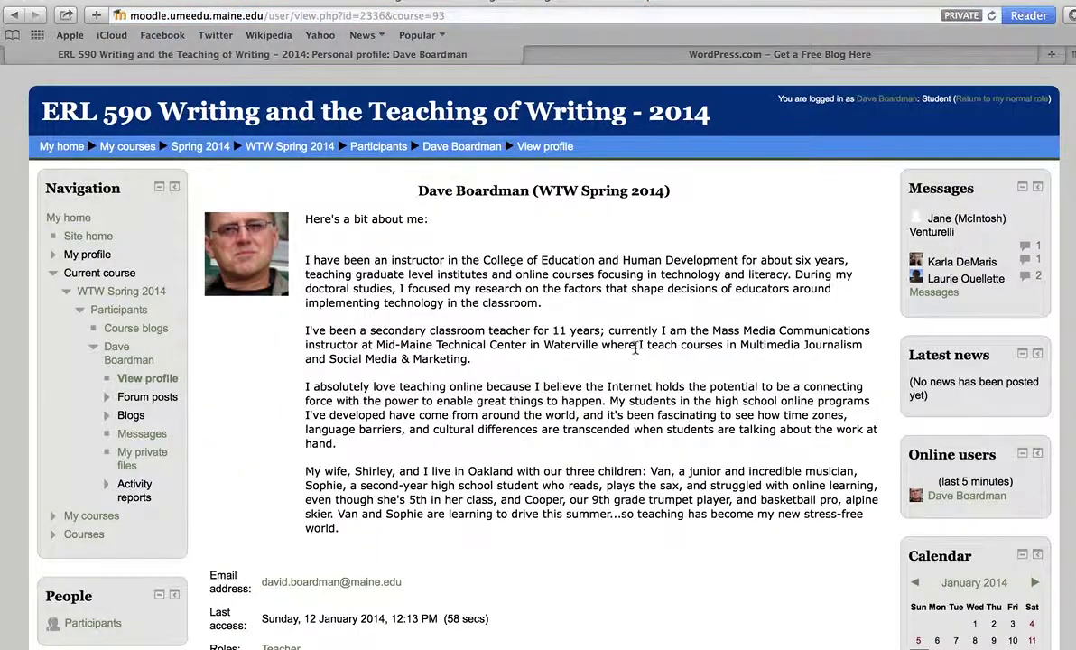
Look through the instructor's profile down to the full profile link, and return to the WTW Spring 2014 course page
scroll(631, 353, down, 3)
scroll(631, 353, down, 1)
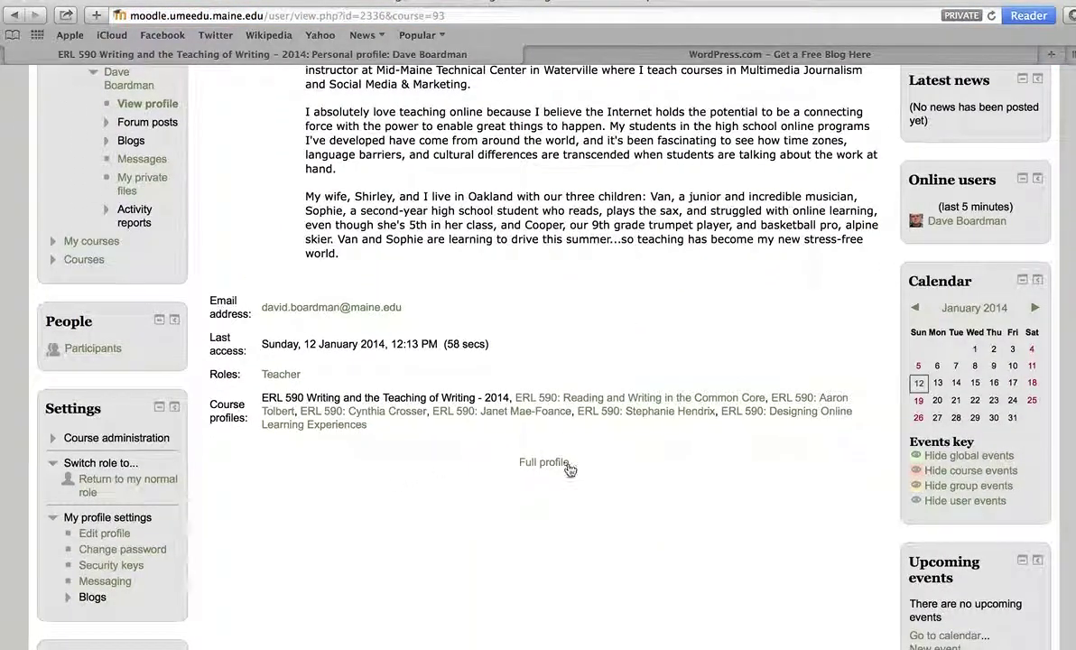
scroll(522, 469, up, 5)
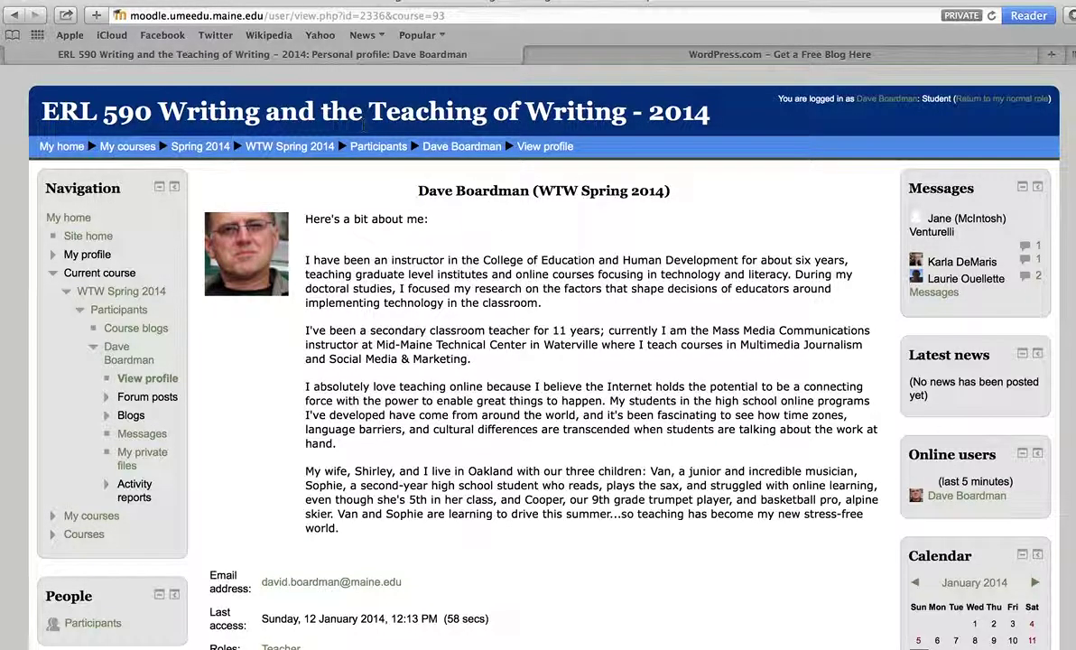
click(289, 146)
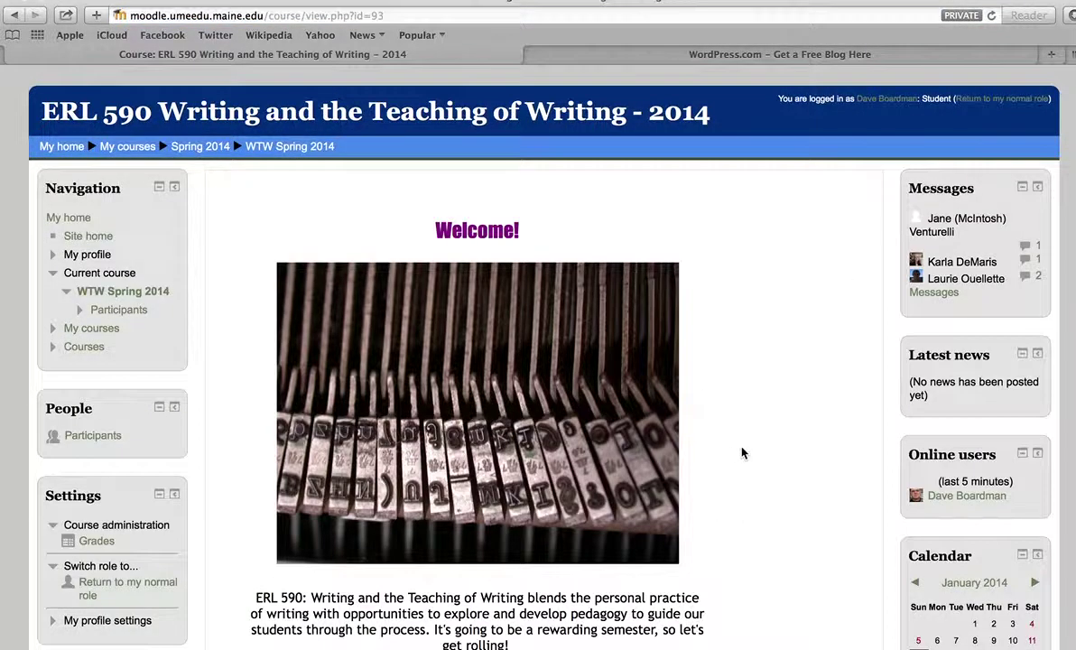
Open the form for adding a blog entry about this course
scroll(749, 452, down, 5)
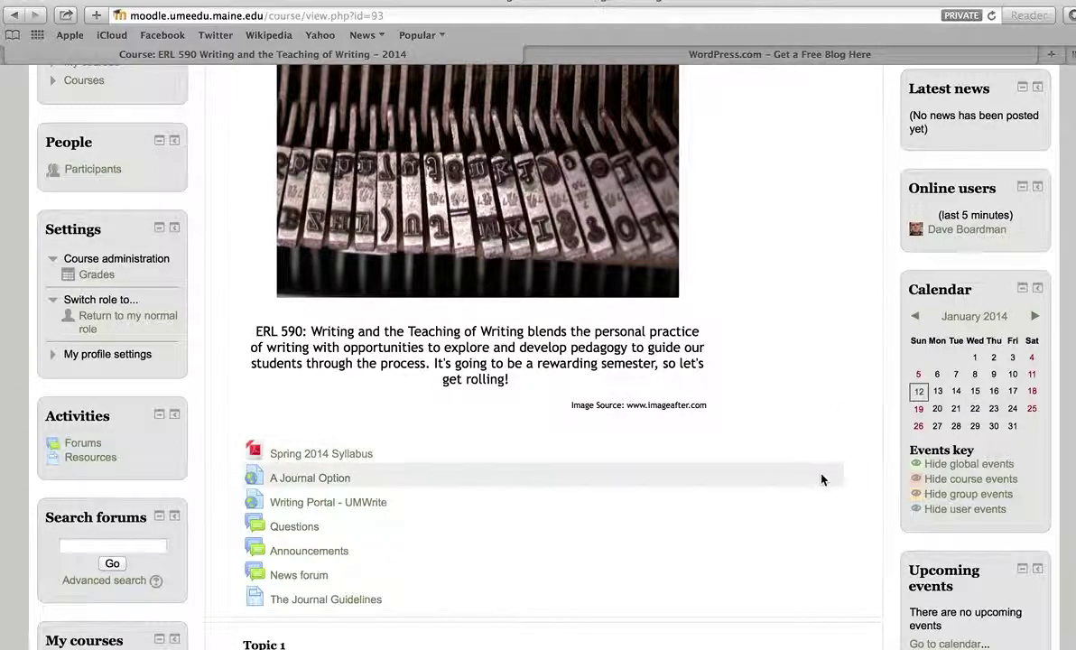
scroll(822, 479, down, 3)
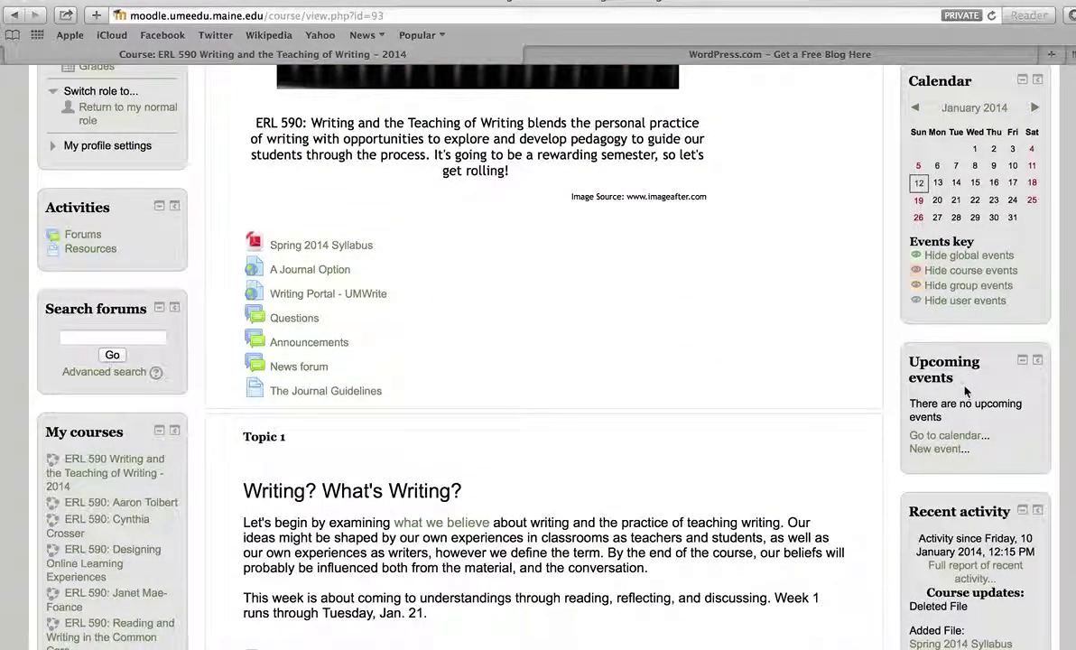
scroll(961, 389, down, 5)
scroll(970, 429, down, 3)
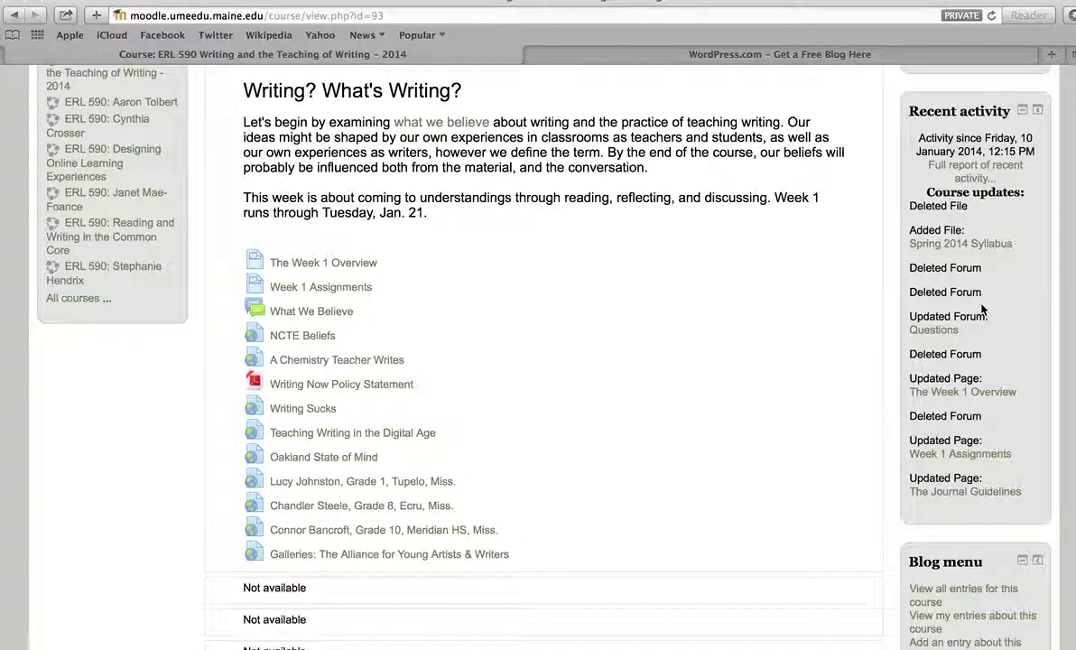
scroll(982, 309, down, 5)
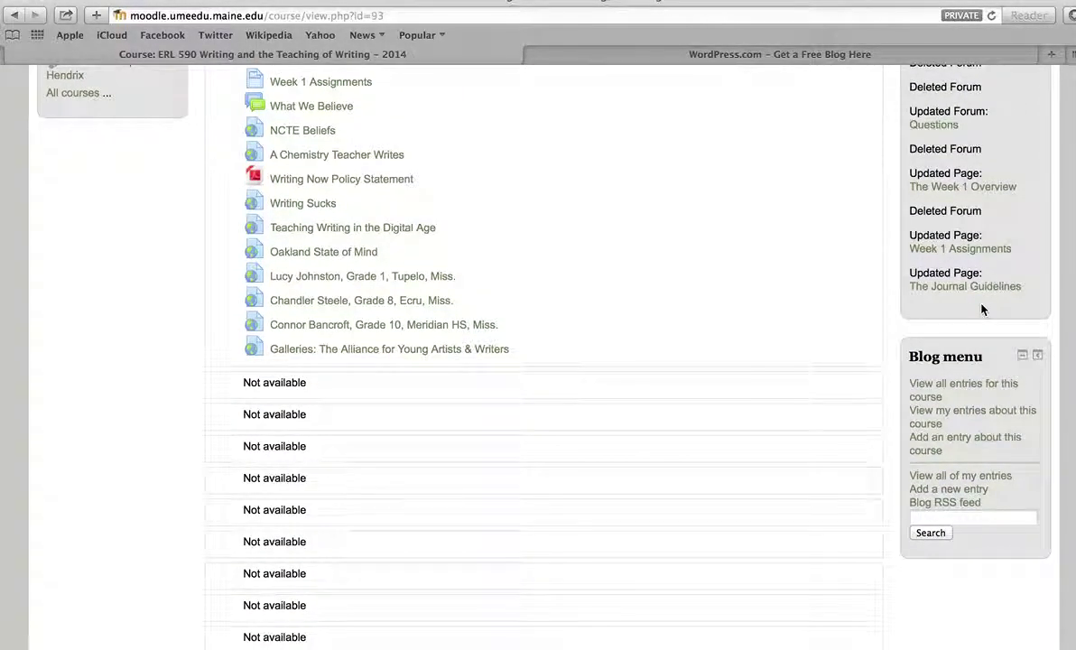
scroll(982, 309, down, 1)
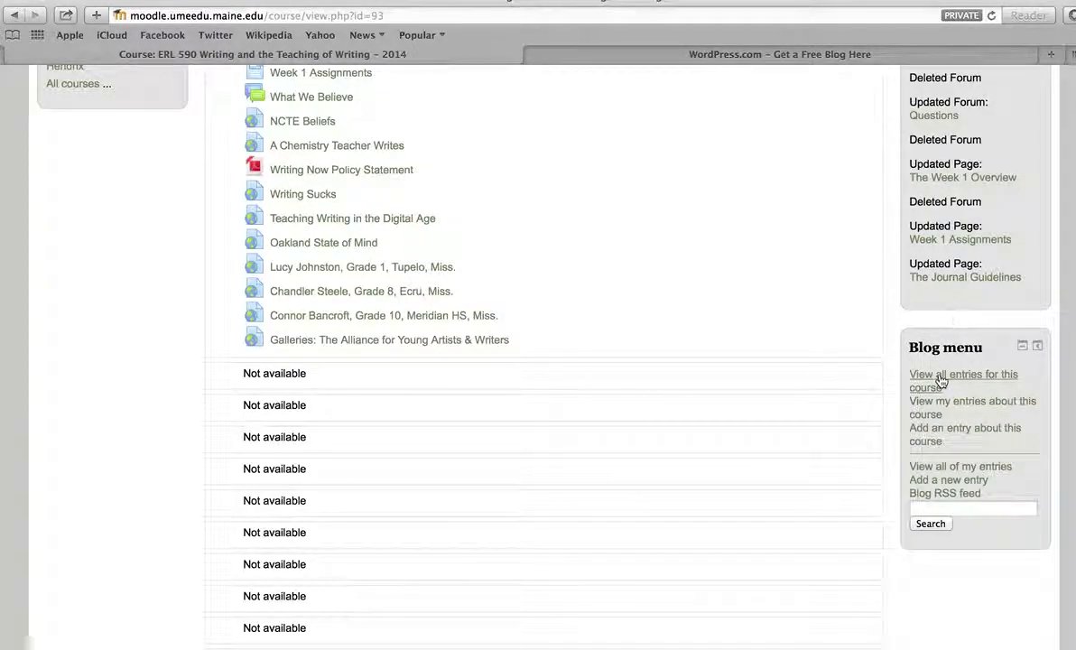
click(965, 434)
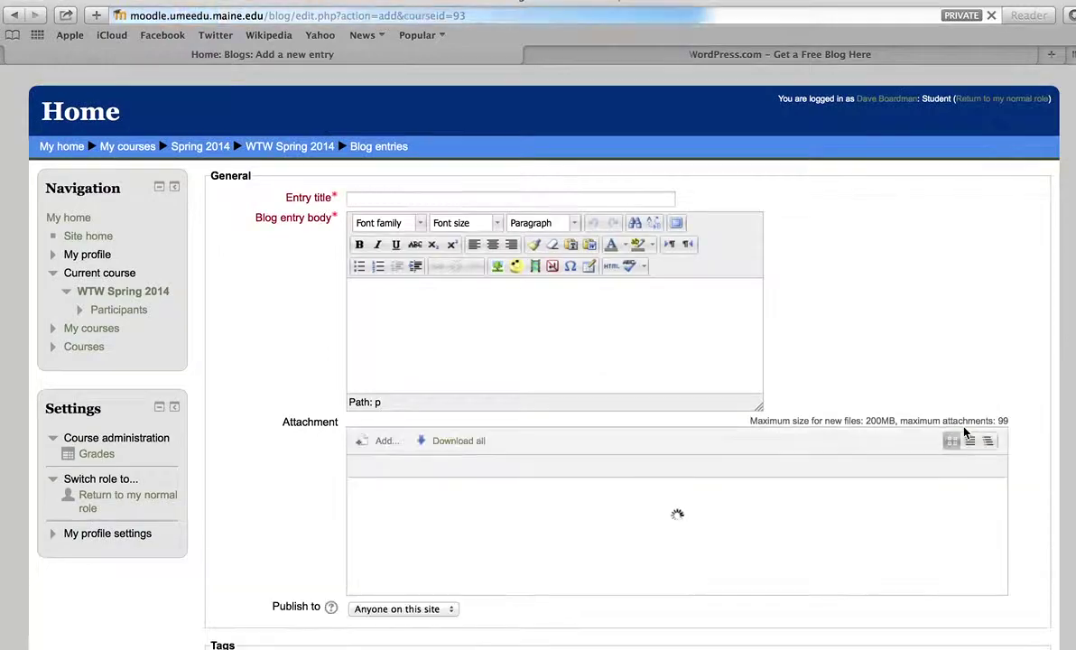
Review the blog entry form and try to save it blank, returning to the WTW Spring 2014 course page
click(459, 197)
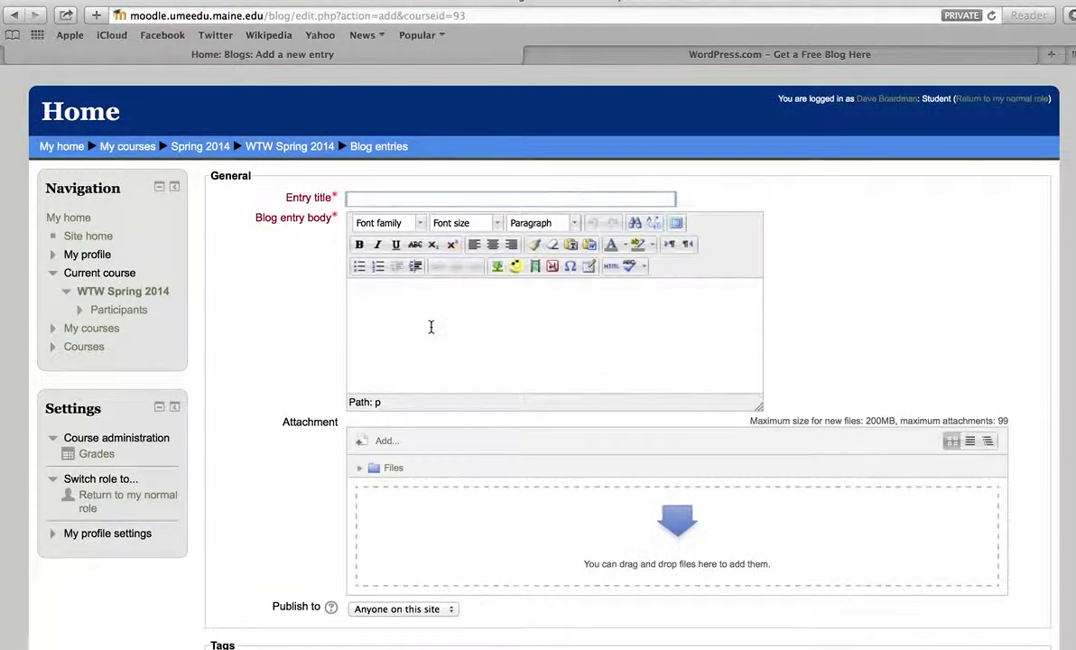
click(415, 312)
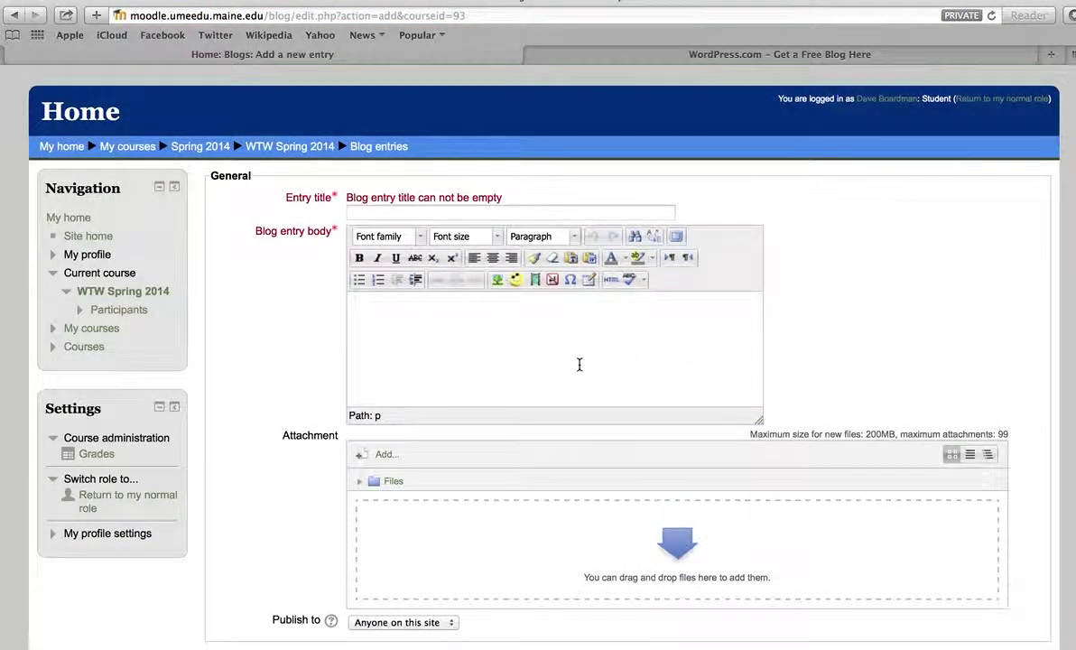
scroll(613, 362, down, 5)
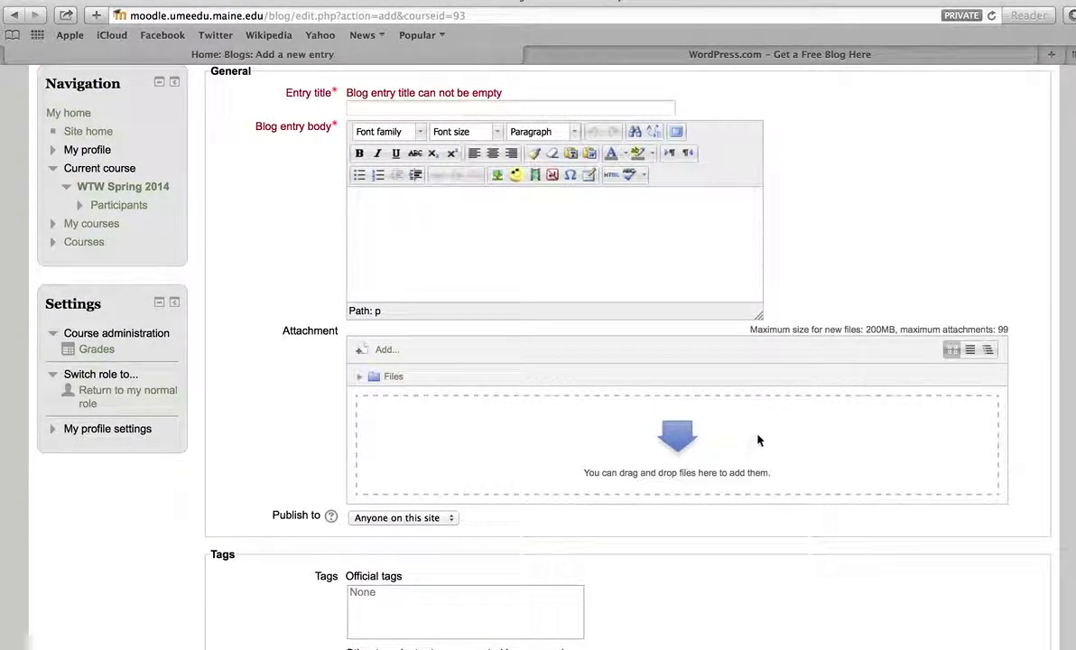
scroll(694, 441, down, 10)
scroll(560, 459, down, 3)
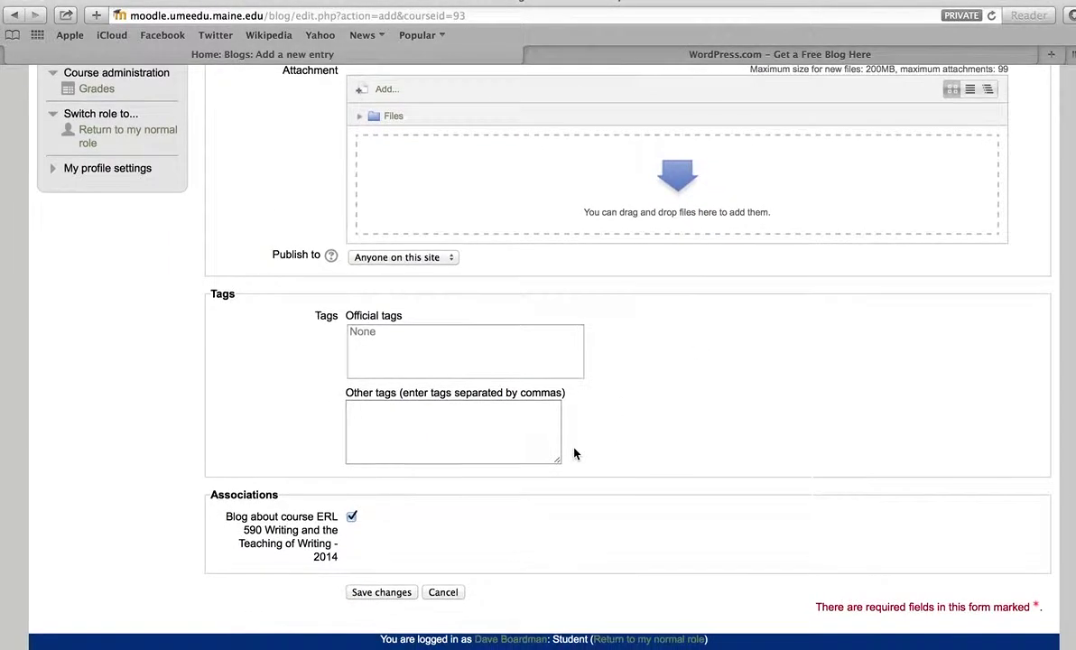
click(380, 592)
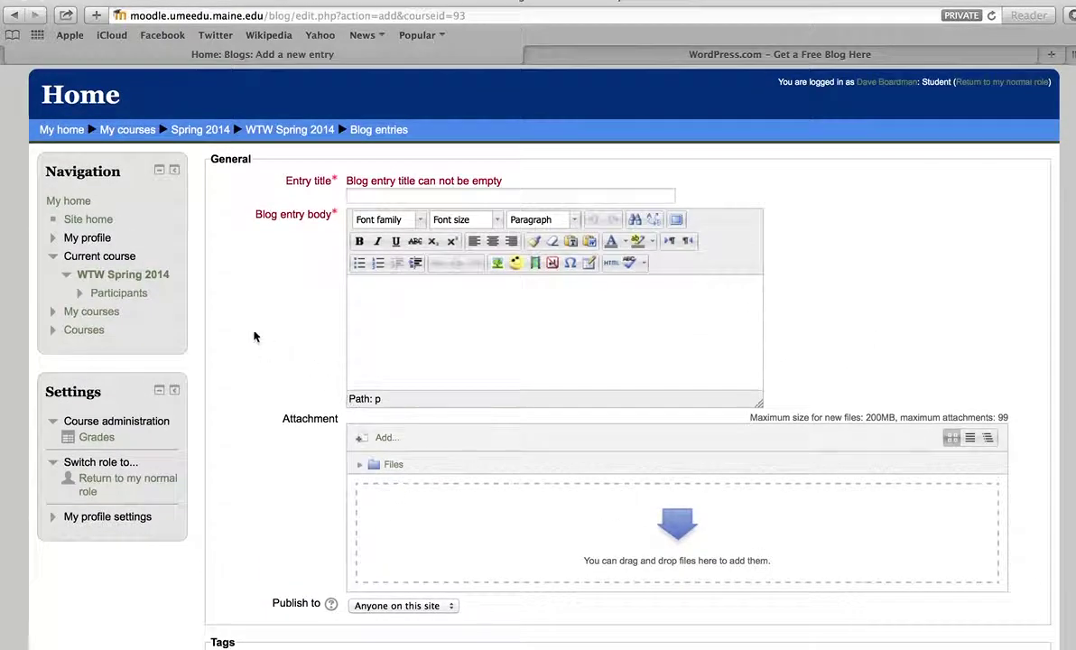
click(291, 130)
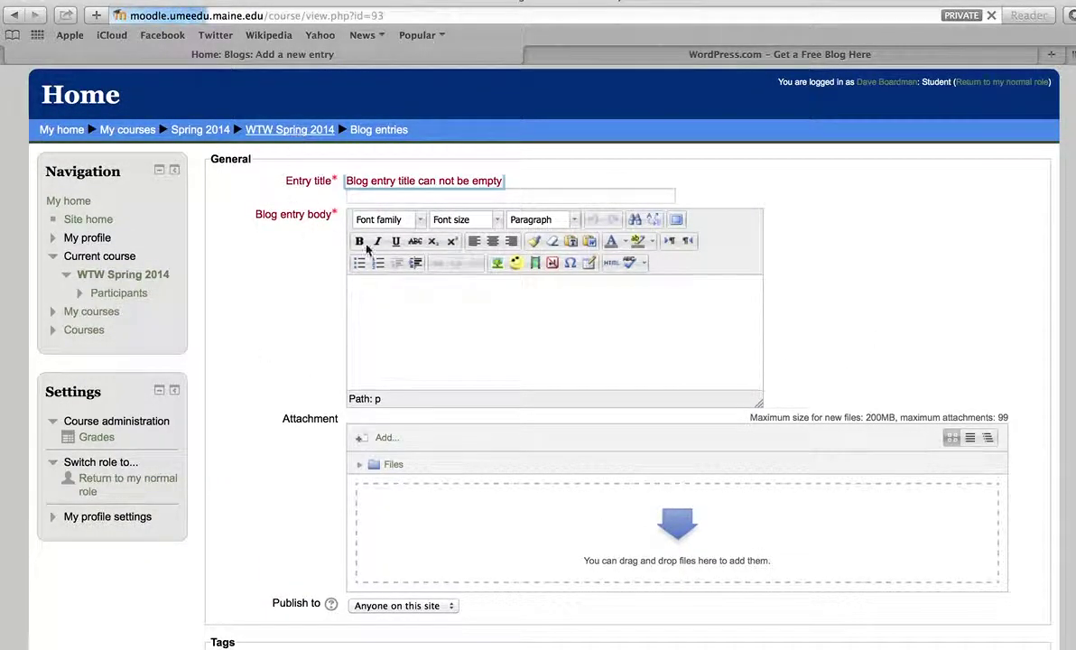
Examine the course page's general resources, the Topic 1 materials, and the recent activity and blog blocks
scroll(331, 338, down, 4)
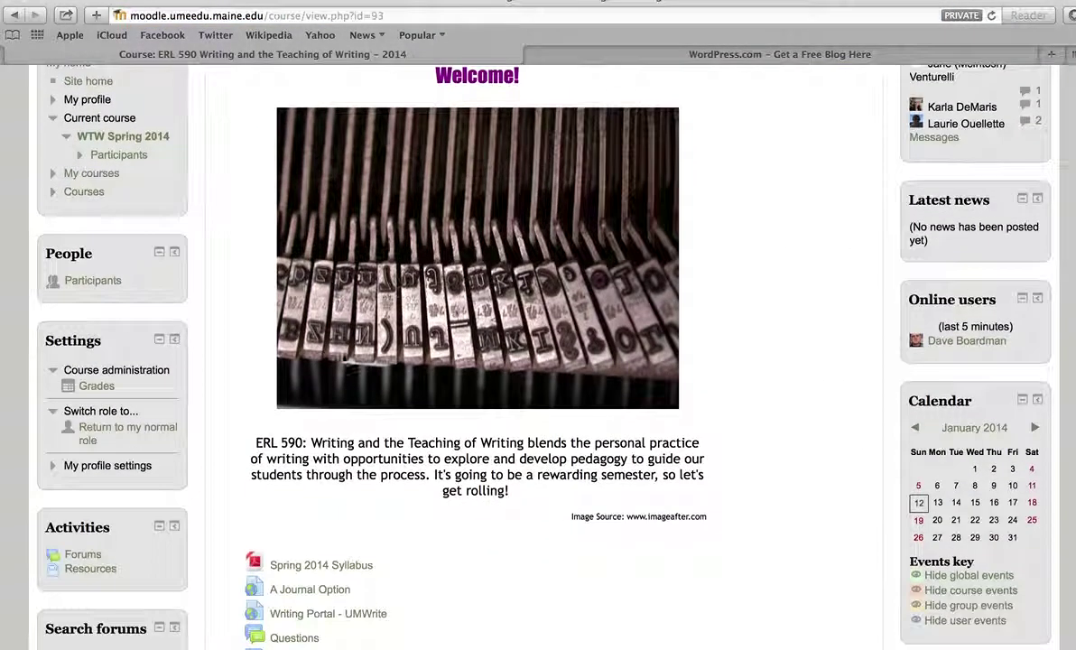
scroll(408, 431, down, 2)
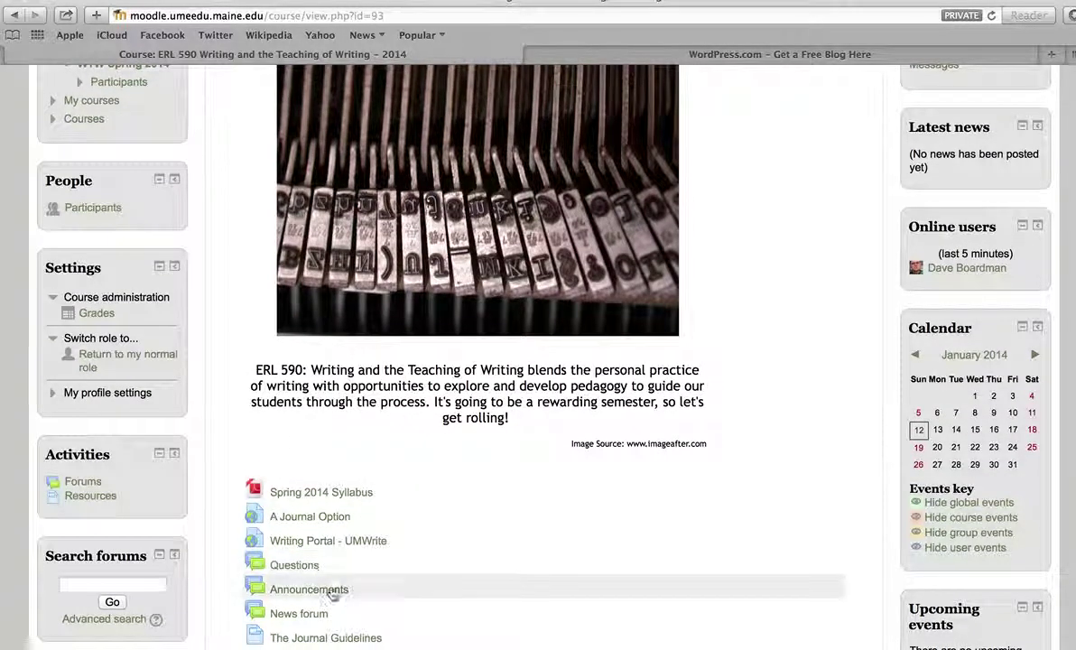
scroll(334, 596, down, 12)
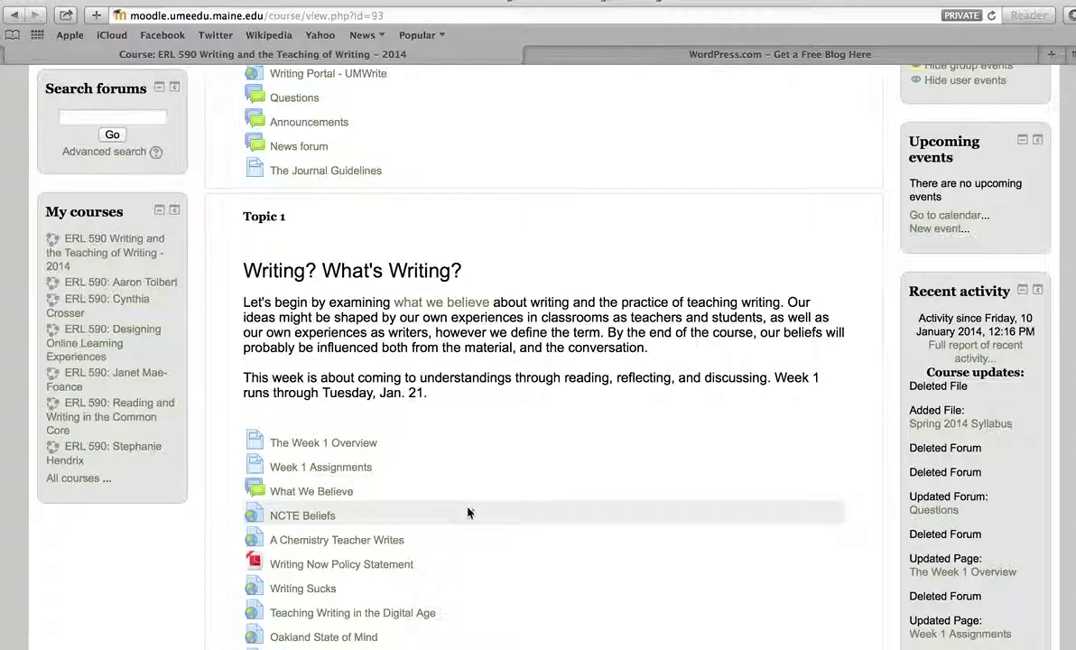
scroll(502, 494, up, 8)
scroll(510, 485, down, 12)
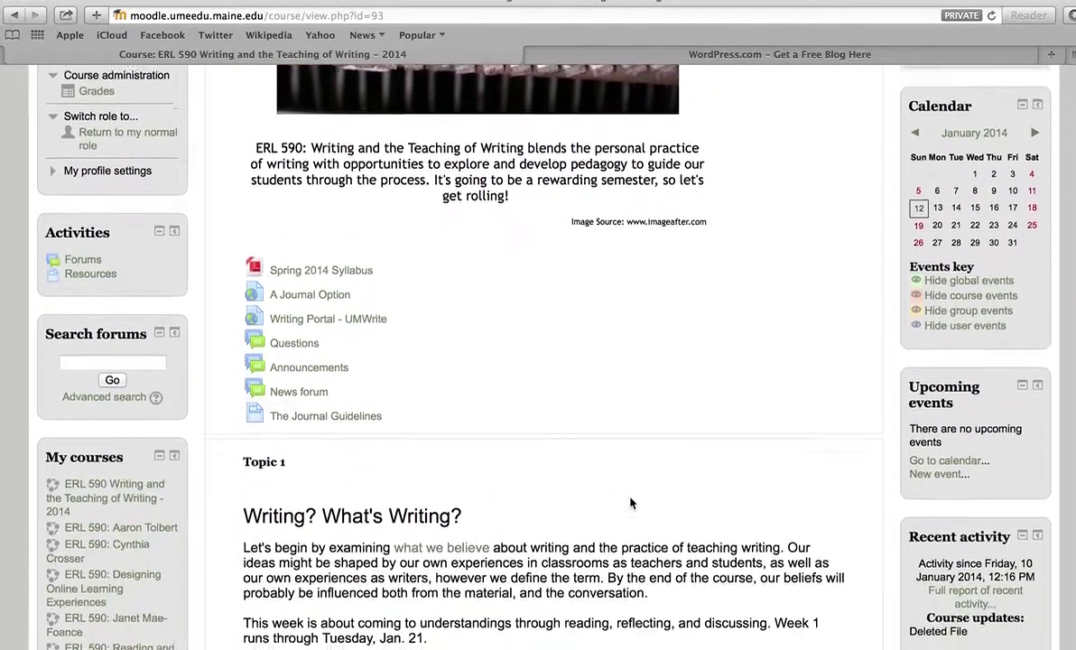
scroll(981, 539, down, 5)
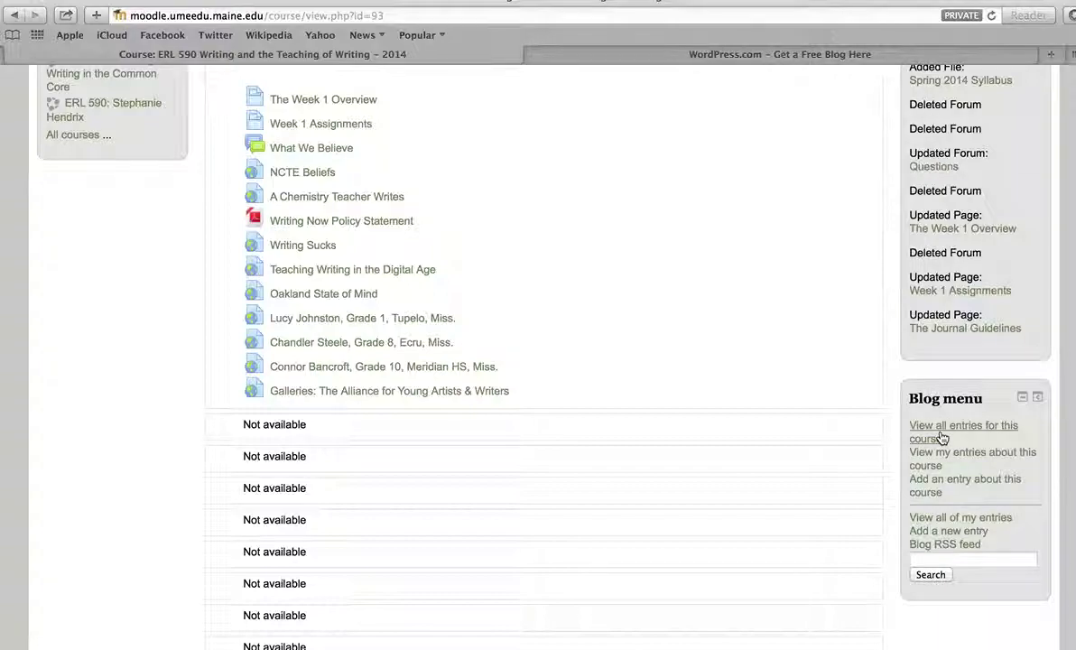
scroll(940, 437, up, 3)
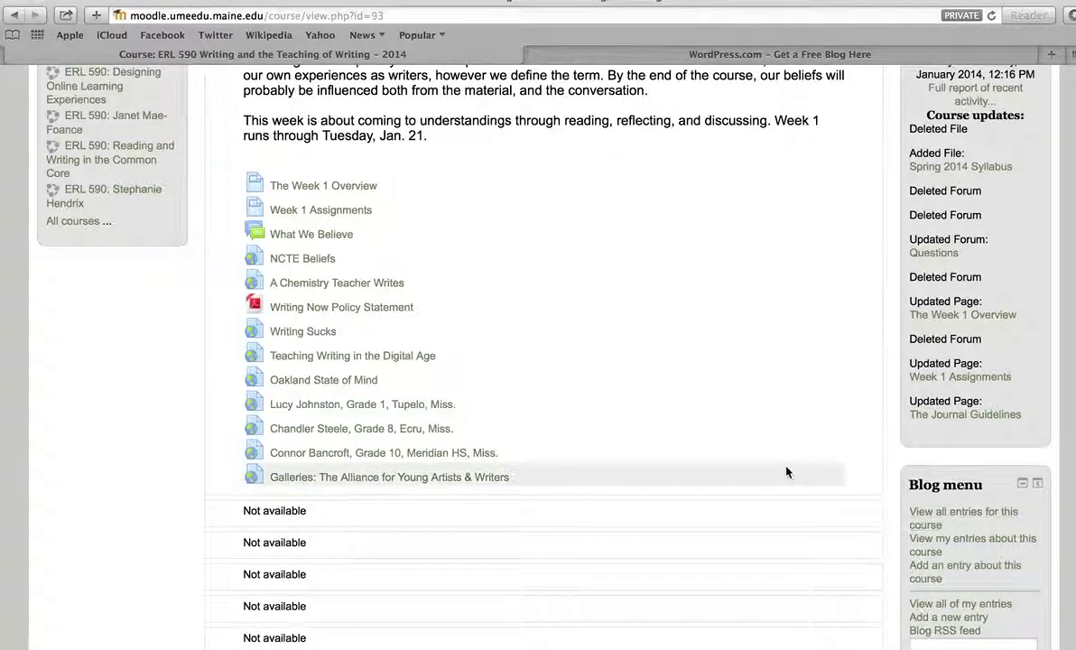
scroll(745, 425, up, 5)
scroll(722, 419, up, 4)
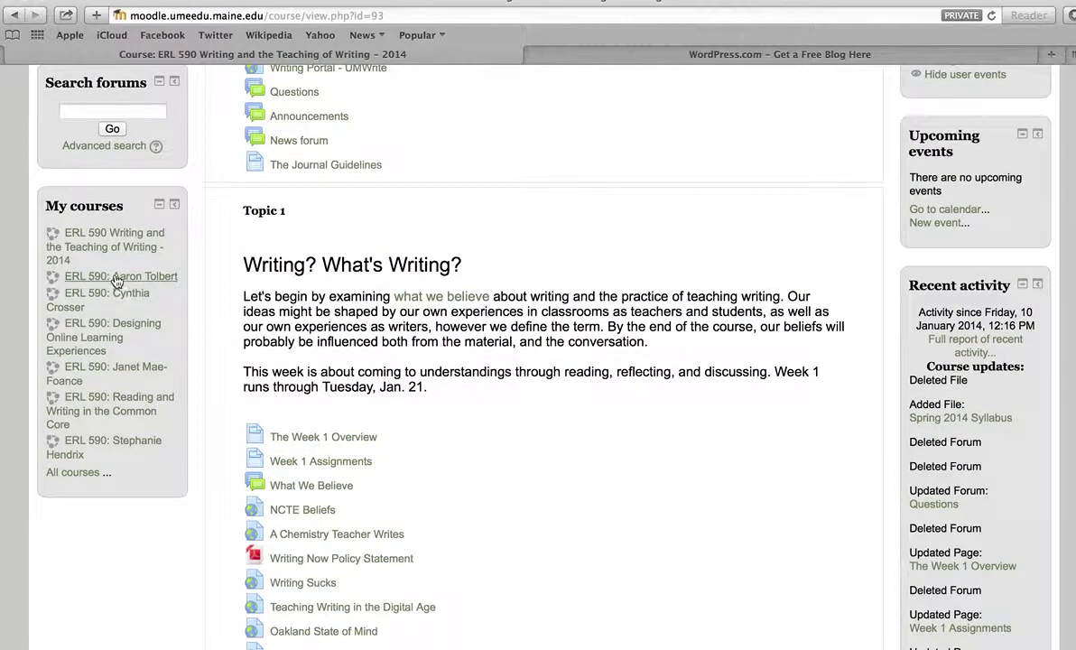
Look over the My courses, Search forums, Activities and Settings blocks and the course's welcome section and general resources
scroll(144, 275, up, 1)
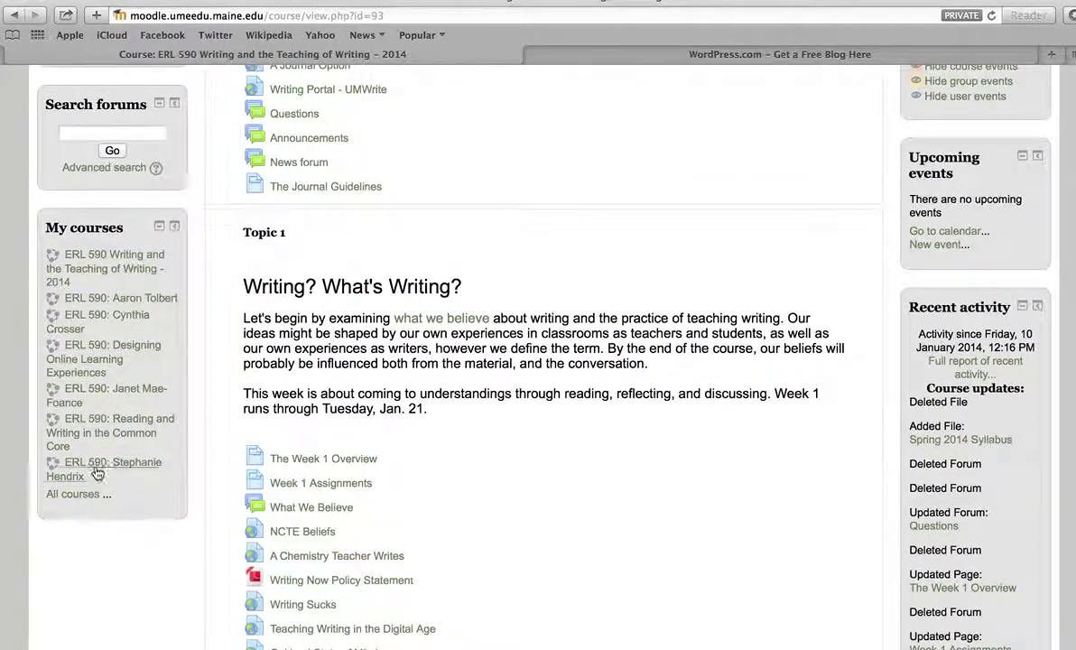
scroll(126, 260, down, 1)
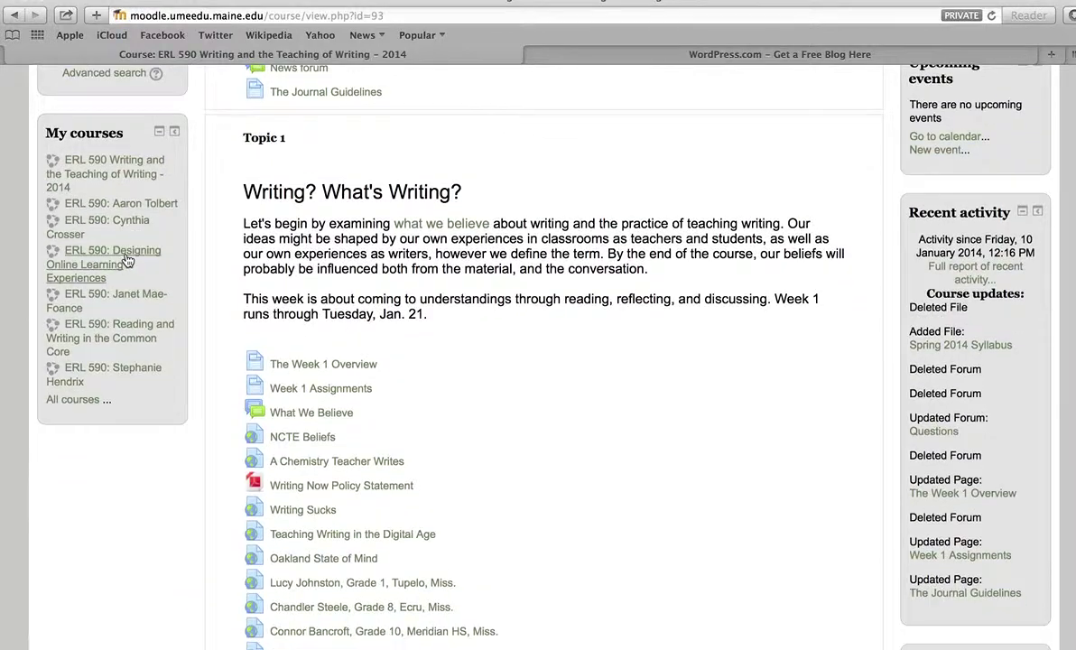
scroll(128, 262, up, 5)
scroll(127, 262, up, 5)
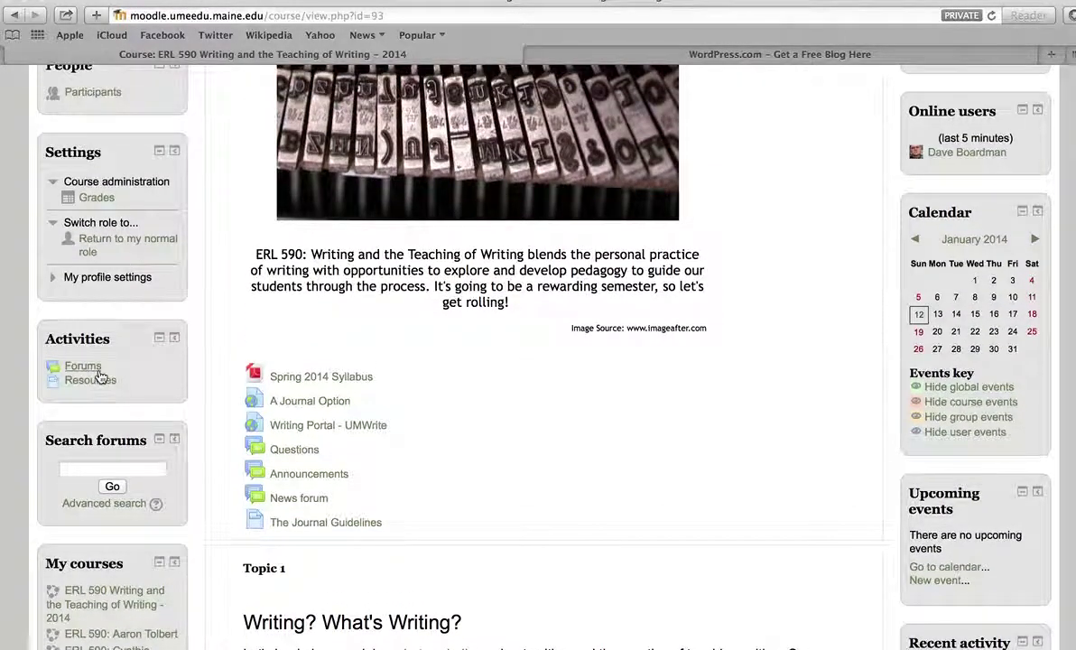
scroll(144, 343, up, 4)
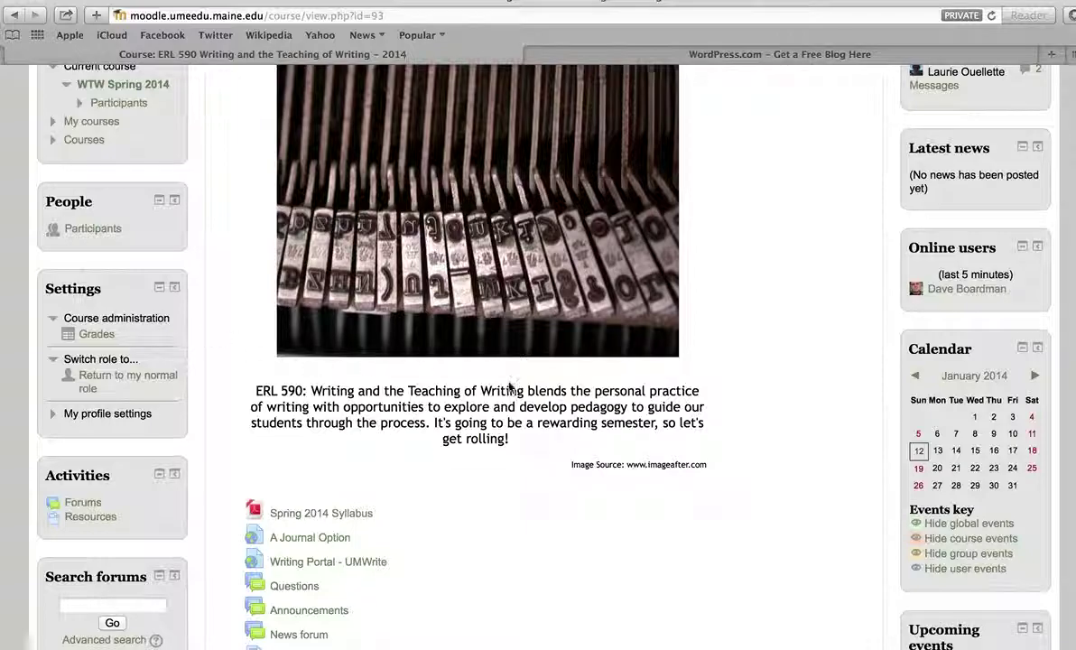
scroll(542, 386, down, 3)
scroll(599, 386, up, 9)
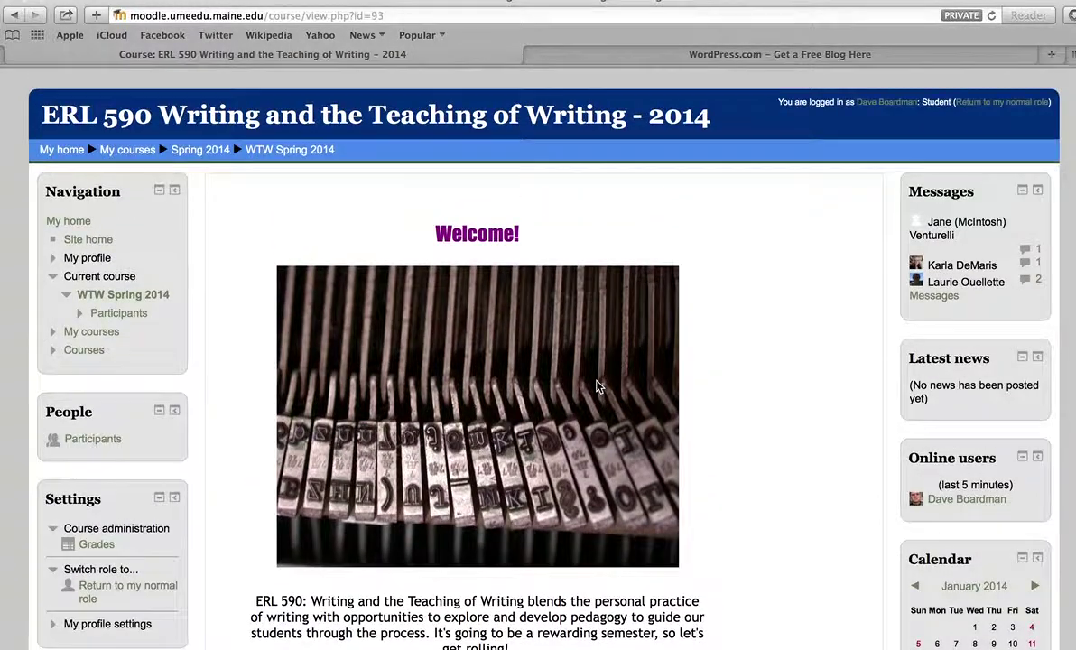
scroll(611, 383, down, 8)
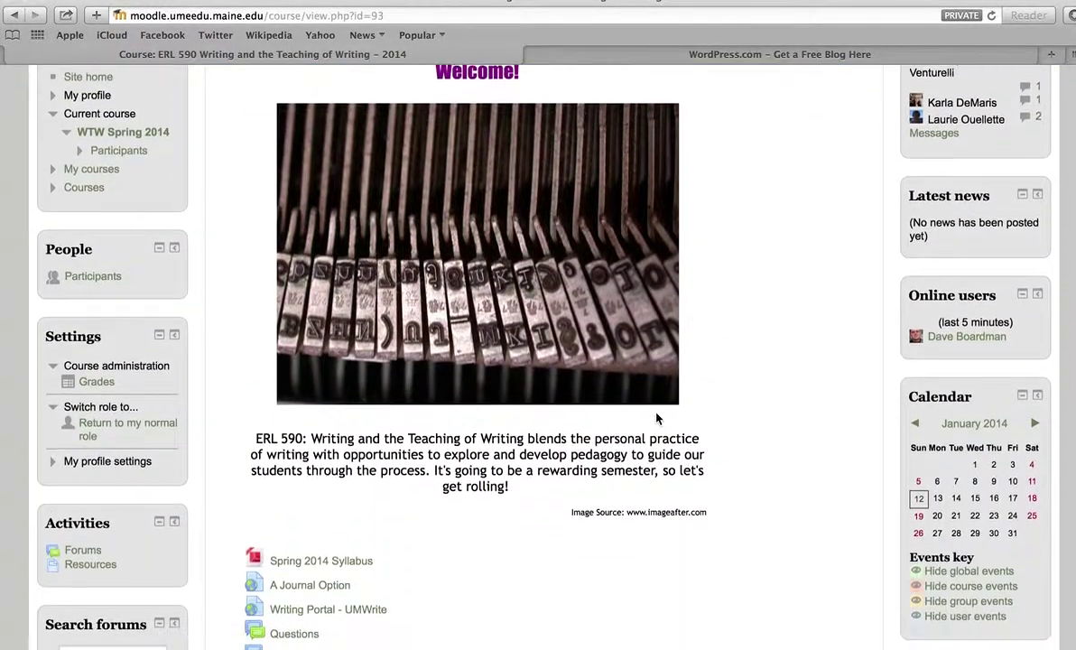
scroll(520, 453, down, 1)
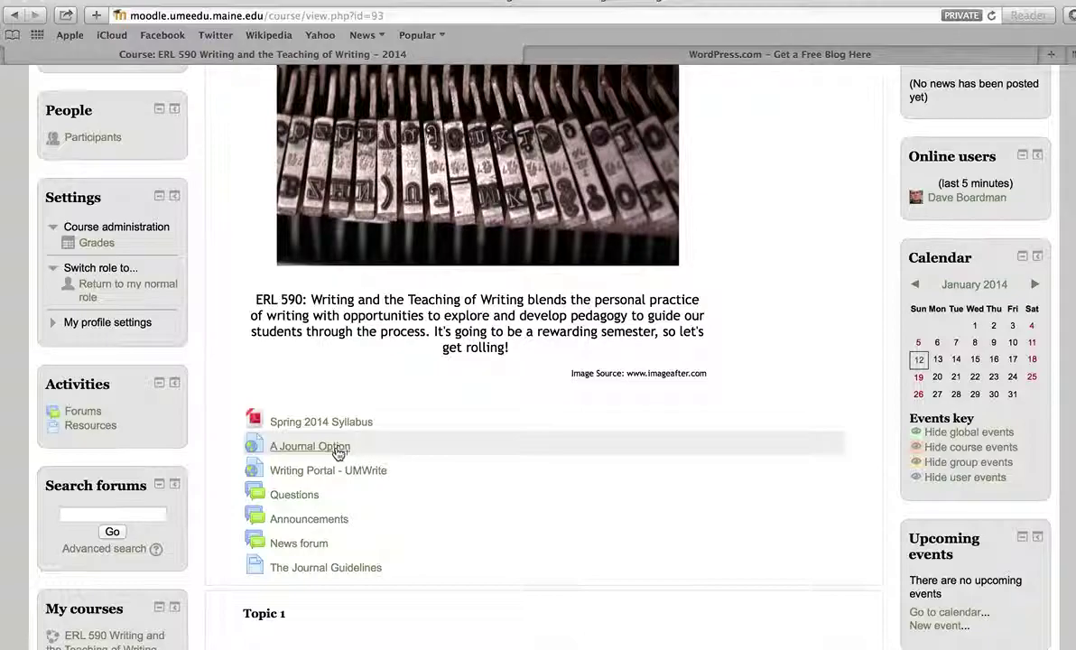
In the Questions forum, start a discussion topic with the subject "I Have a question" and the message "Here it is!"
click(299, 497)
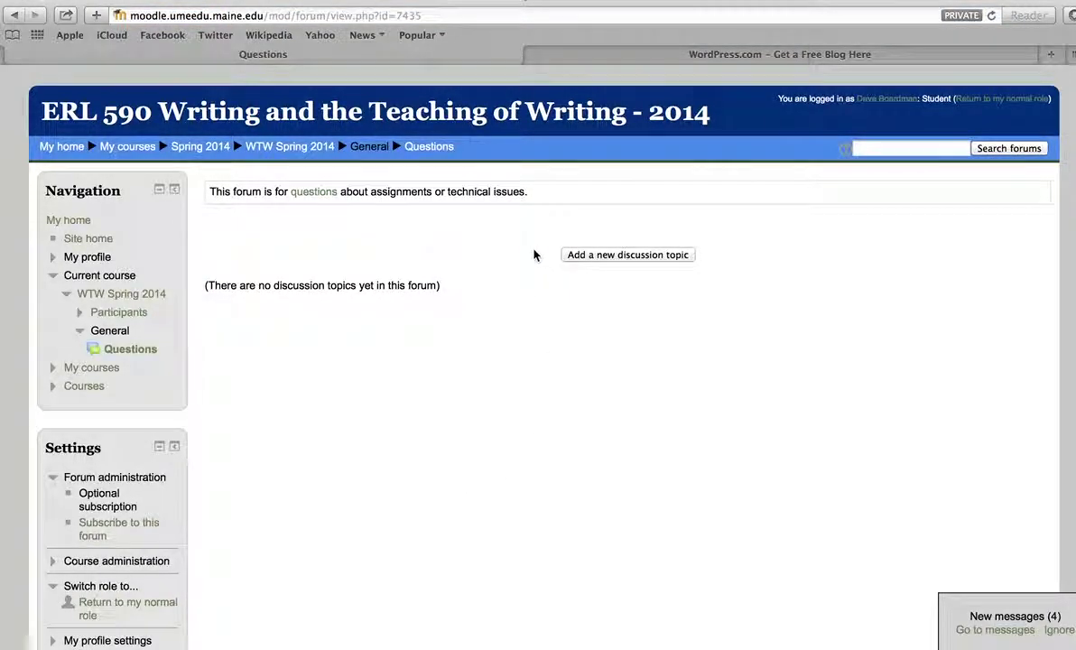
click(617, 258)
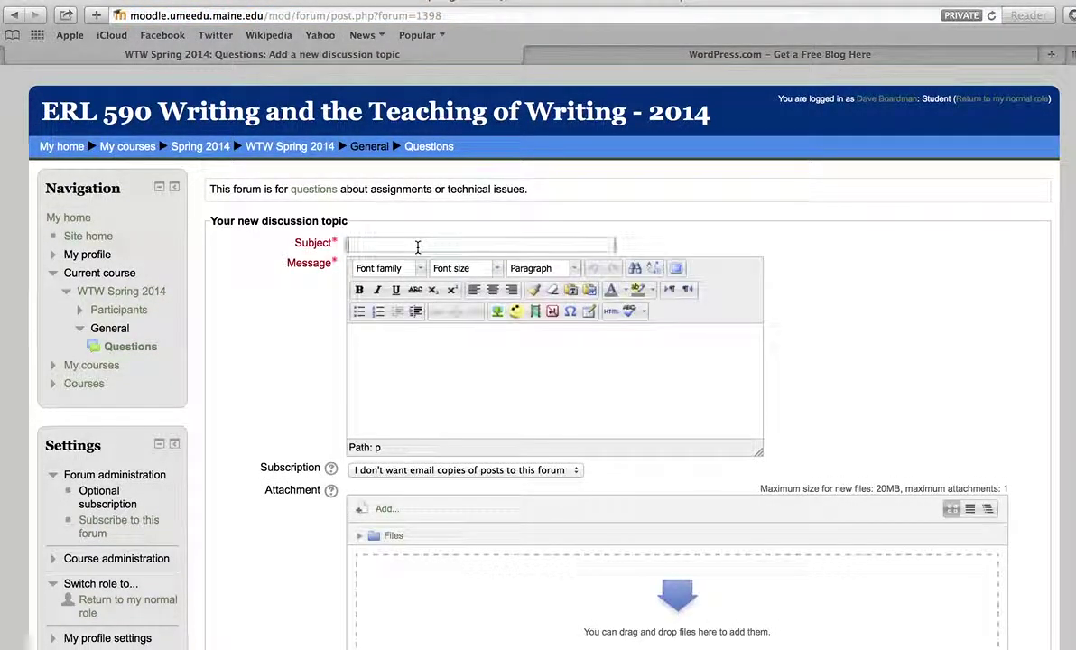
click(418, 246)
text(I Have a question)
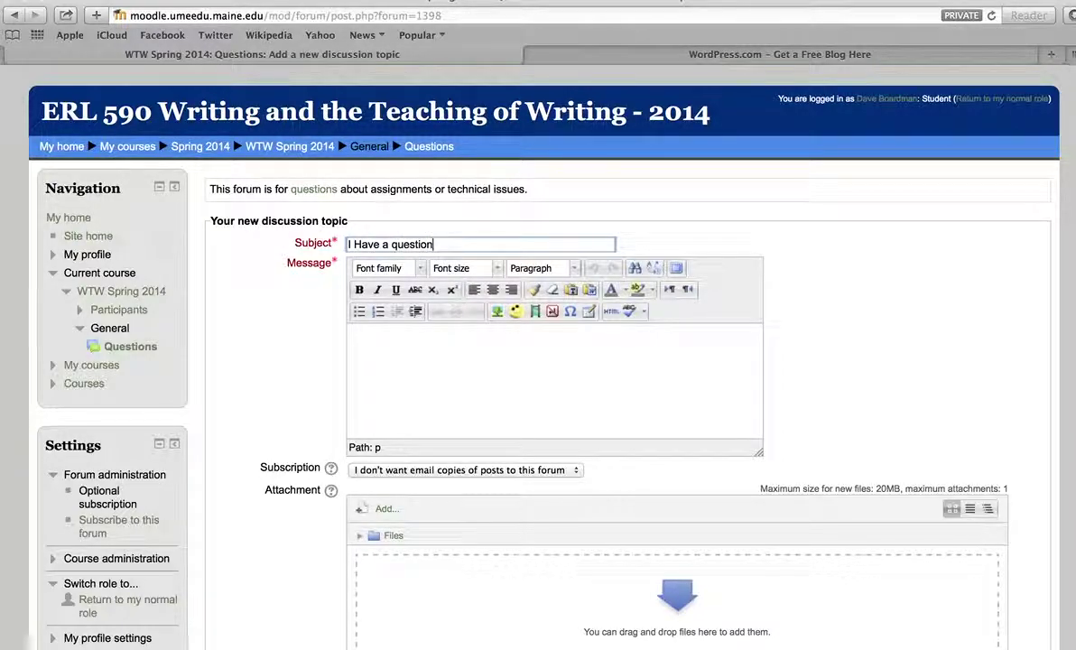
click(406, 349)
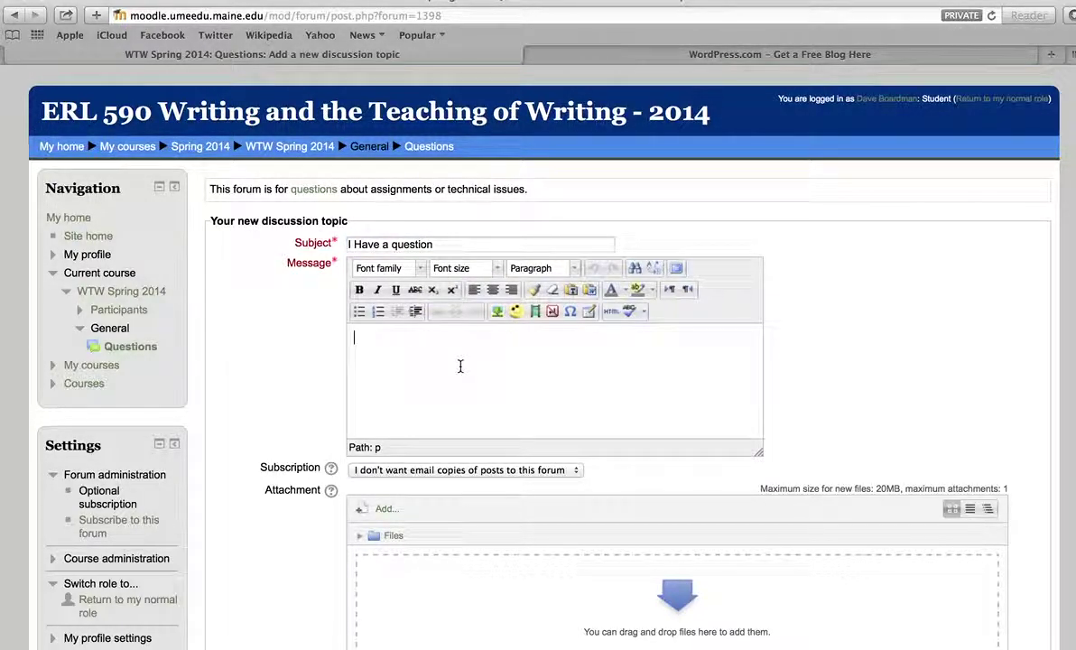
text(Here it is!)
Post the new topic to the forum and continue to the Questions discussion list
scroll(716, 509, down, 3)
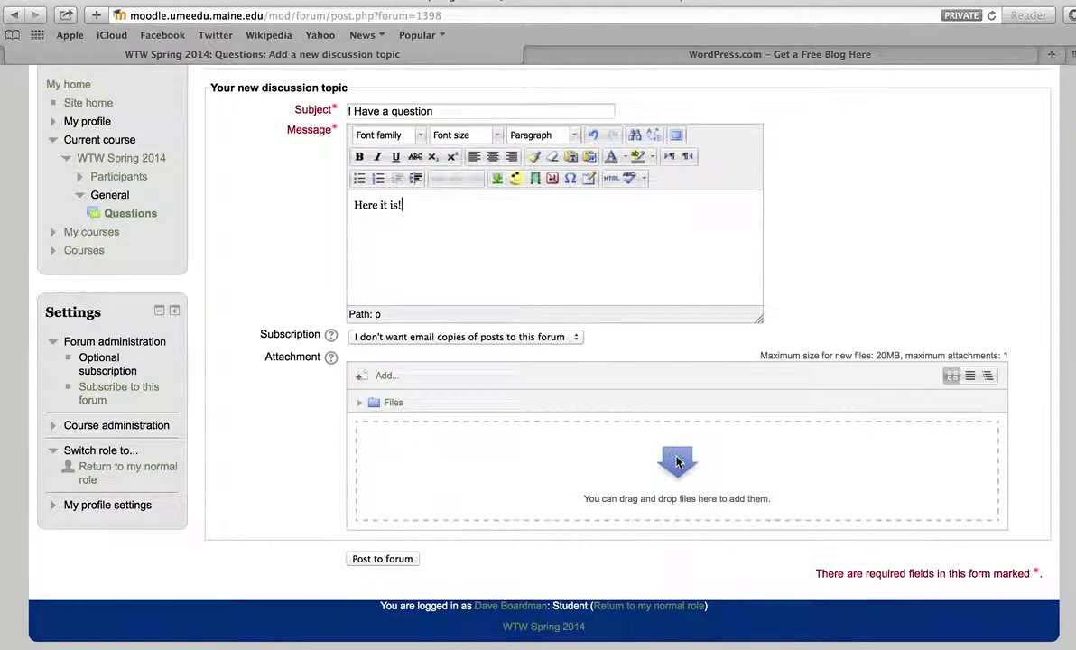
click(380, 558)
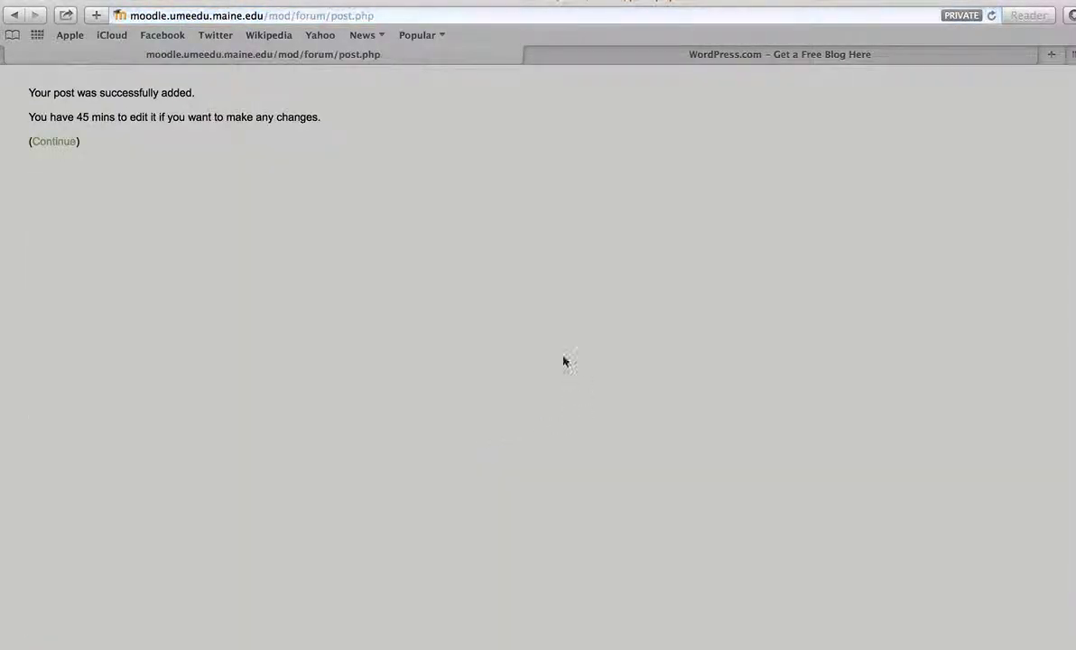
click(56, 143)
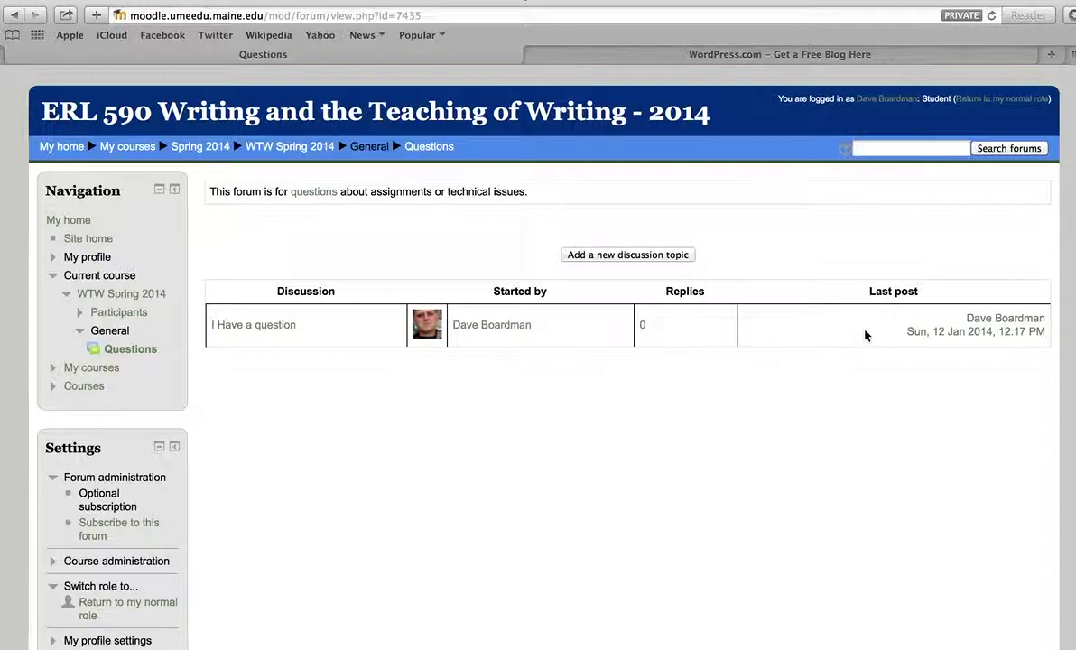
scroll(882, 336, down, 1)
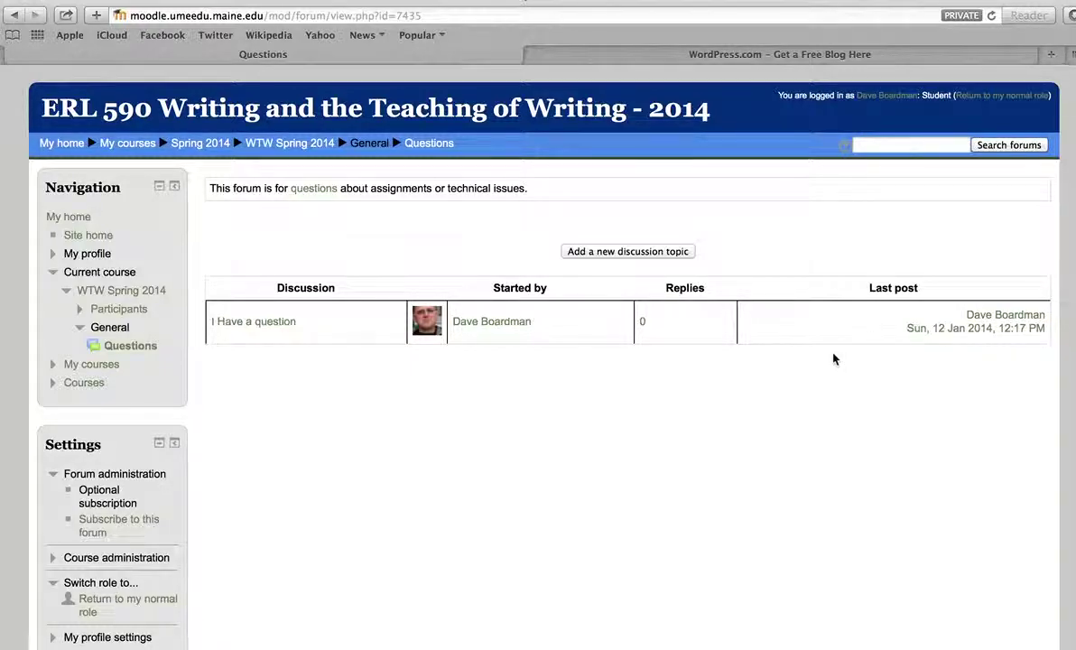
scroll(843, 354, down, 1)
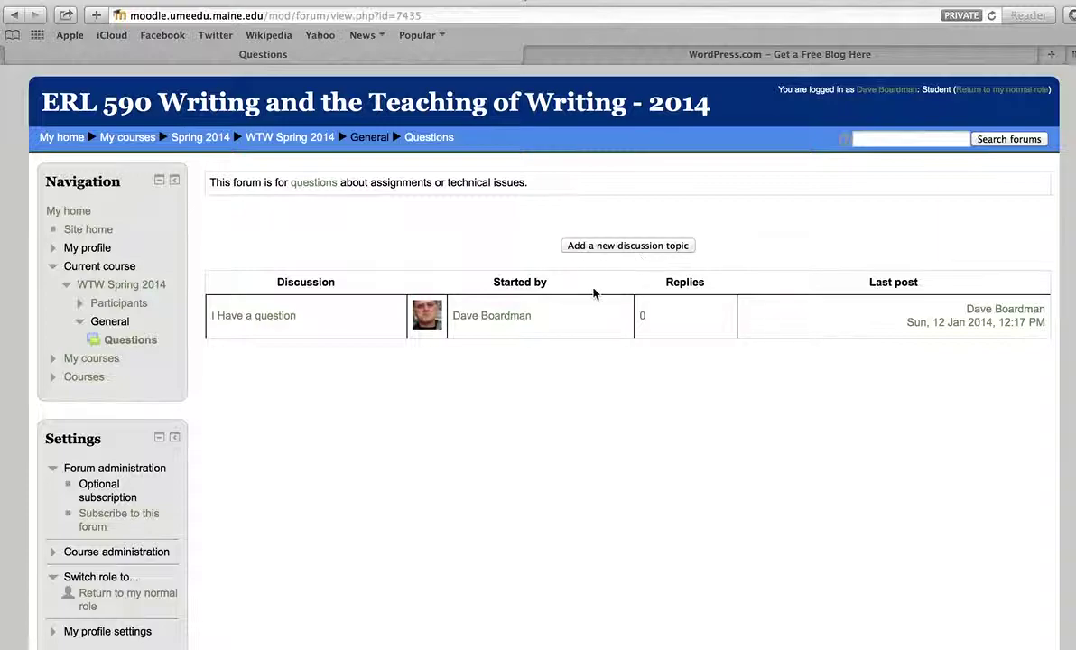
Return to the WTW Spring 2014 course page and review the Topic 1 materials and the new forum posts under Recent activity
click(289, 137)
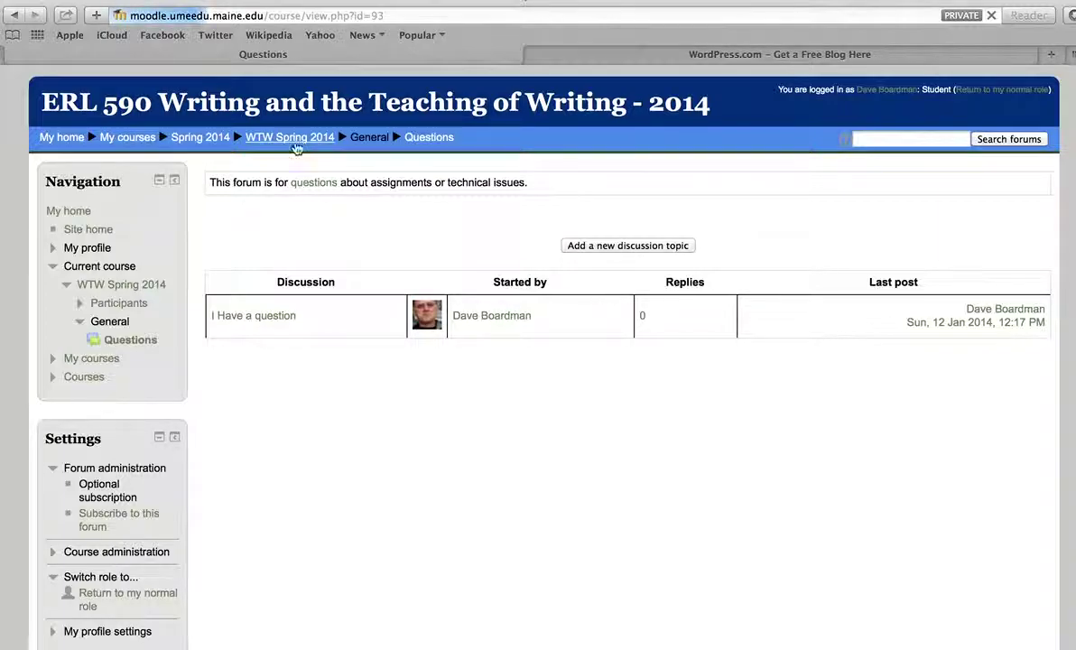
scroll(788, 436, down, 2)
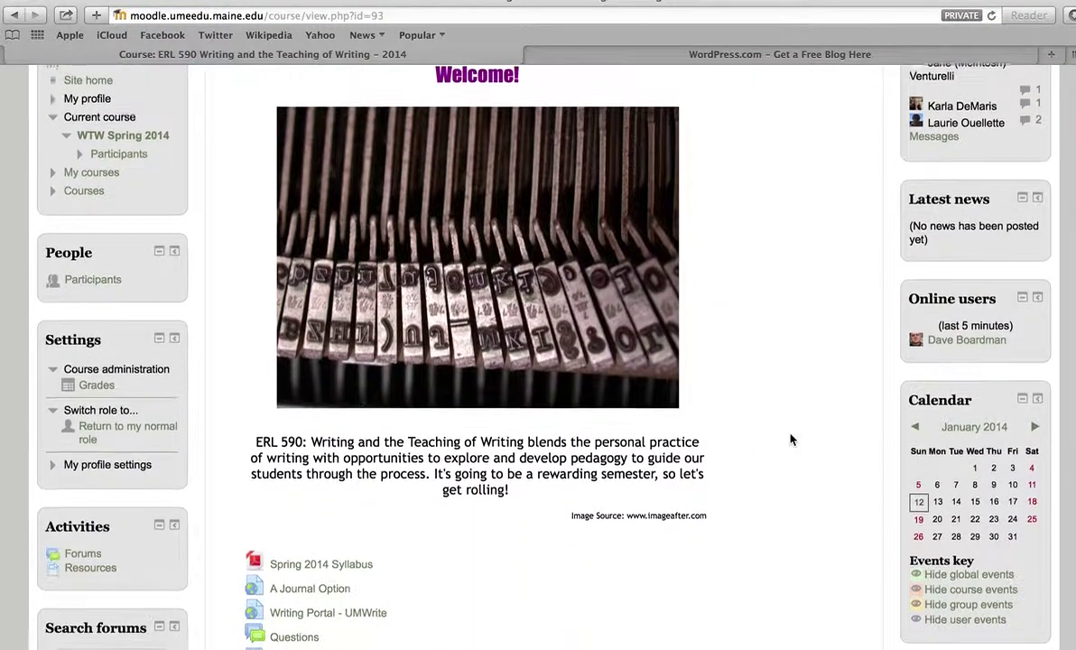
scroll(790, 440, down, 4)
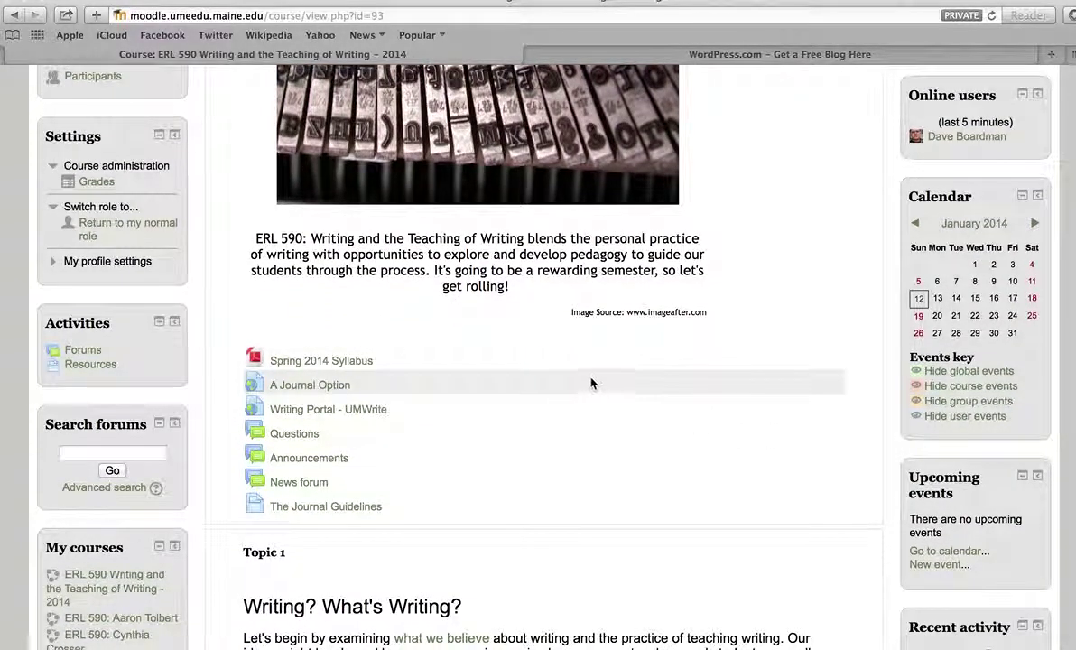
scroll(660, 379, down, 3)
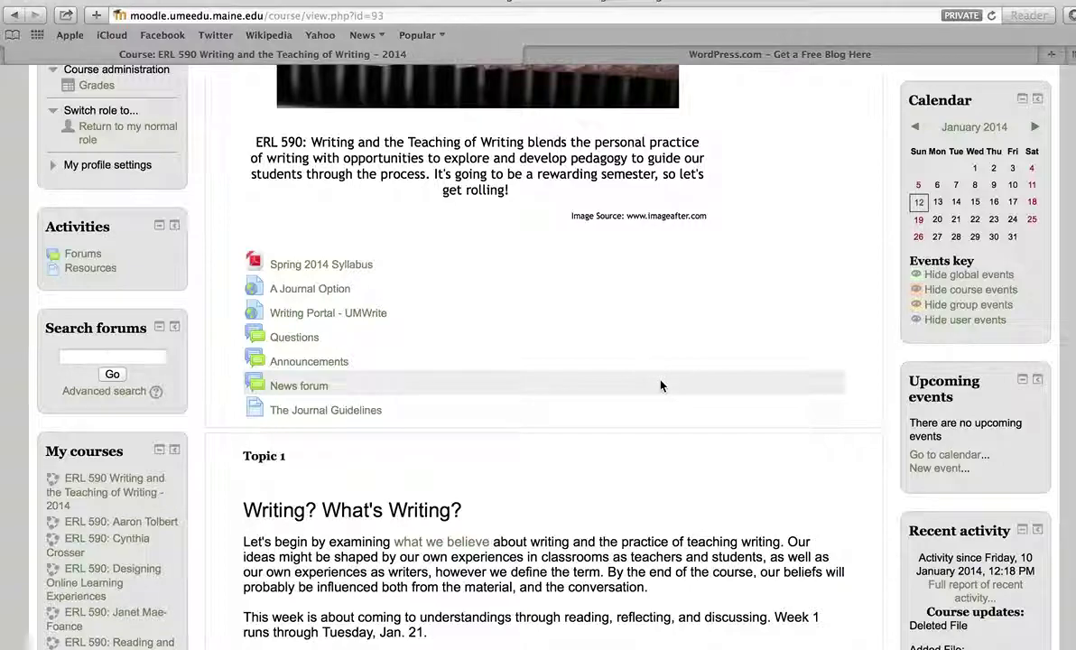
scroll(659, 385, down, 5)
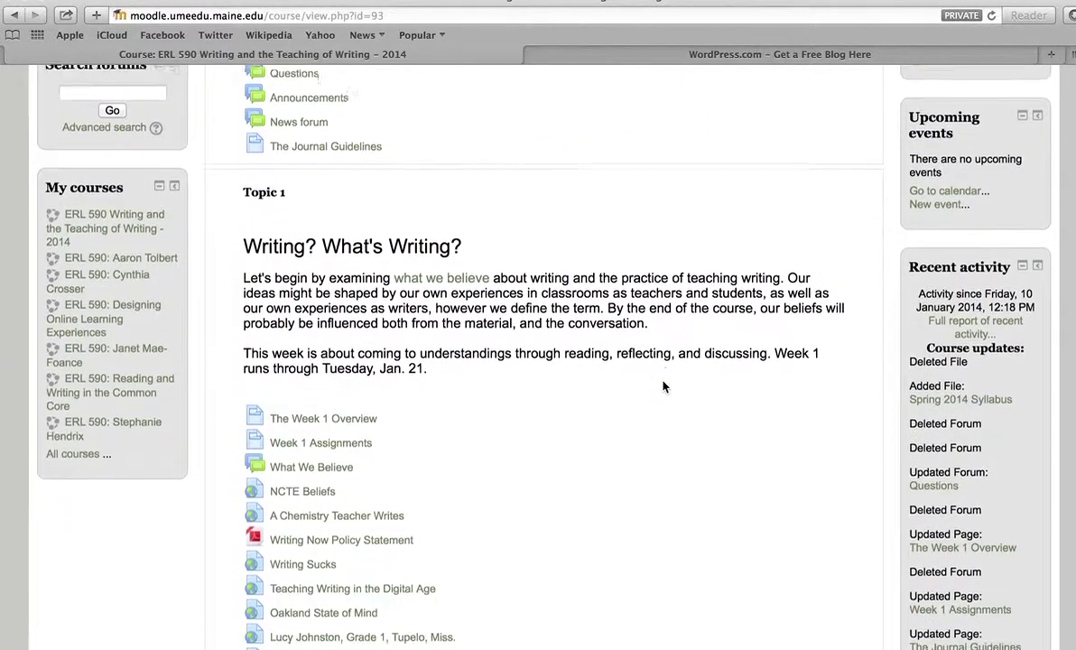
scroll(663, 386, down, 3)
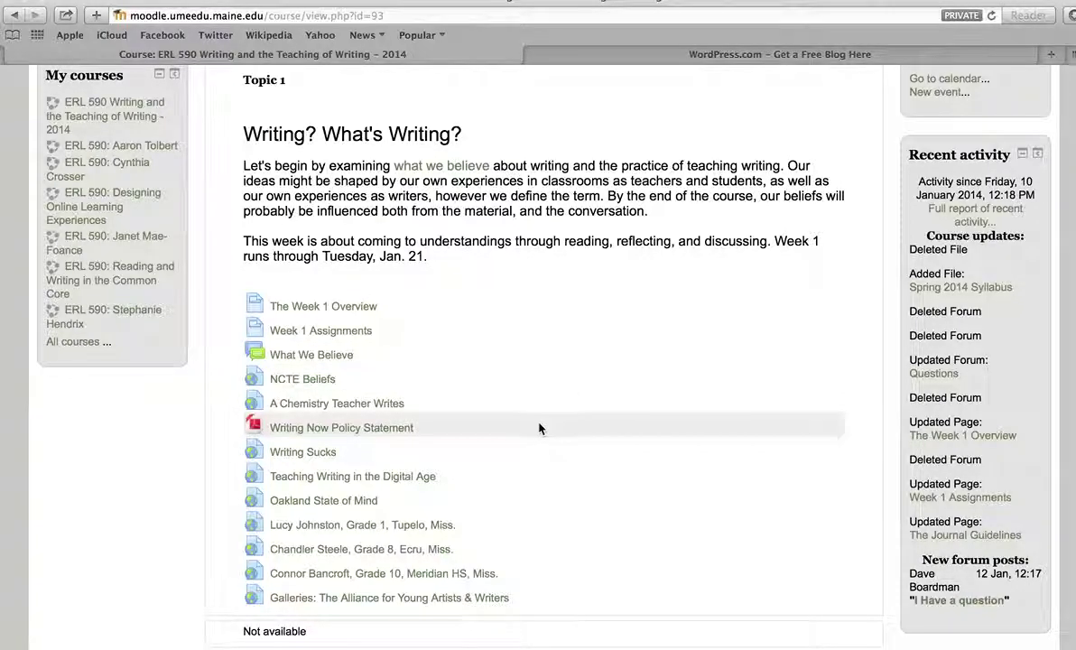
View the Announcements forum from the general resources and return to the WTW Spring 2014 course page
scroll(444, 327, up, 5)
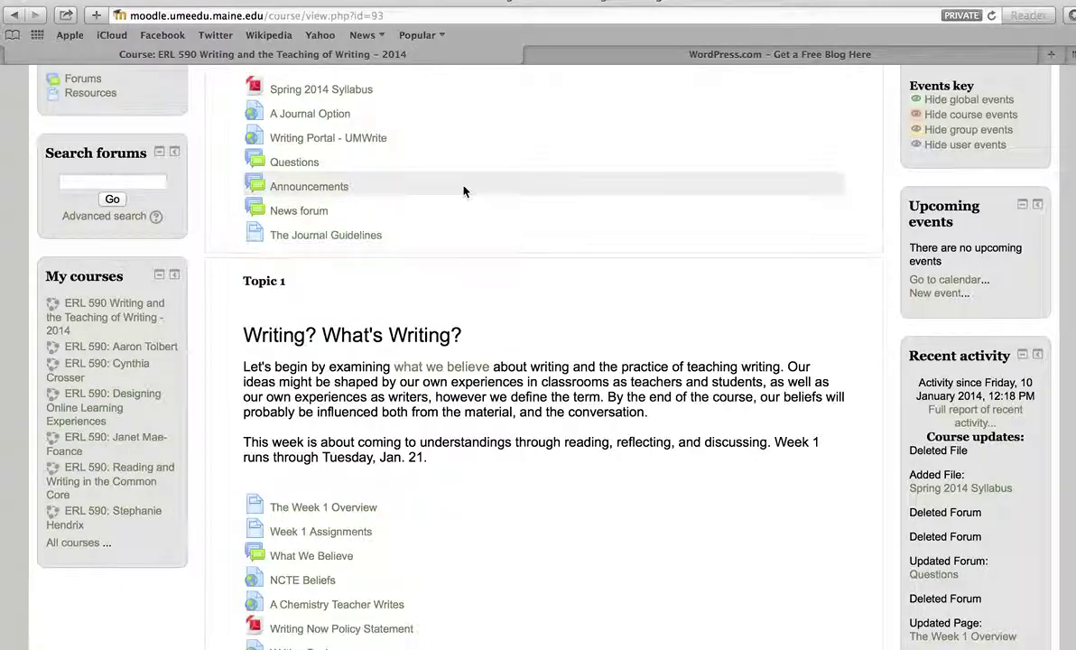
scroll(464, 189, up, 1)
scroll(470, 207, down, 3)
scroll(496, 288, up, 3)
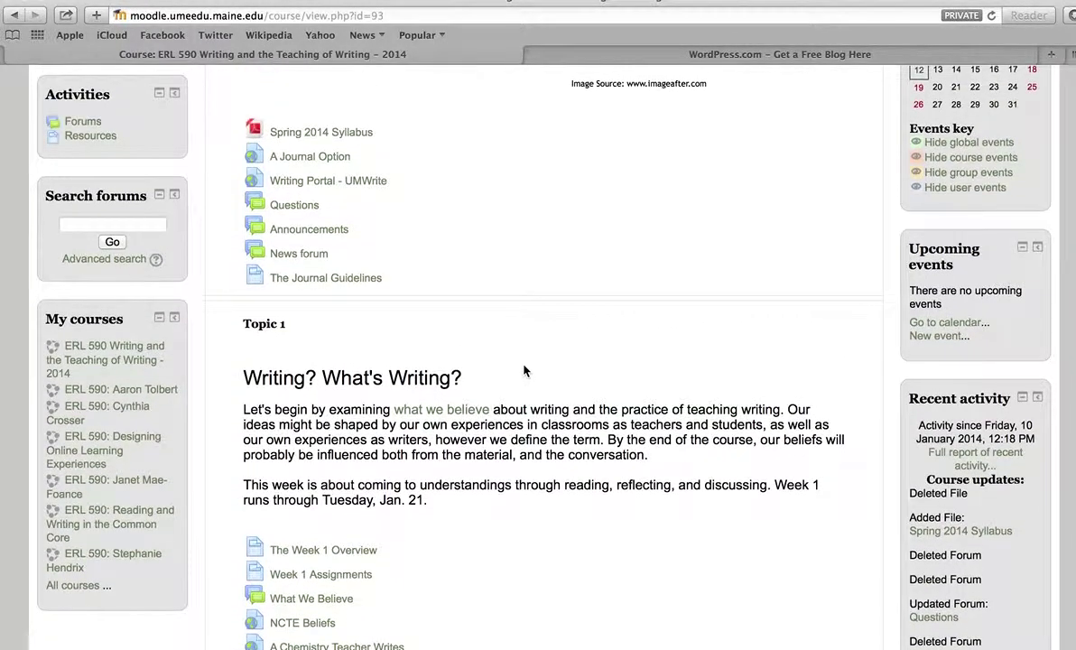
scroll(526, 370, down, 5)
scroll(523, 362, up, 2)
scroll(524, 366, up, 5)
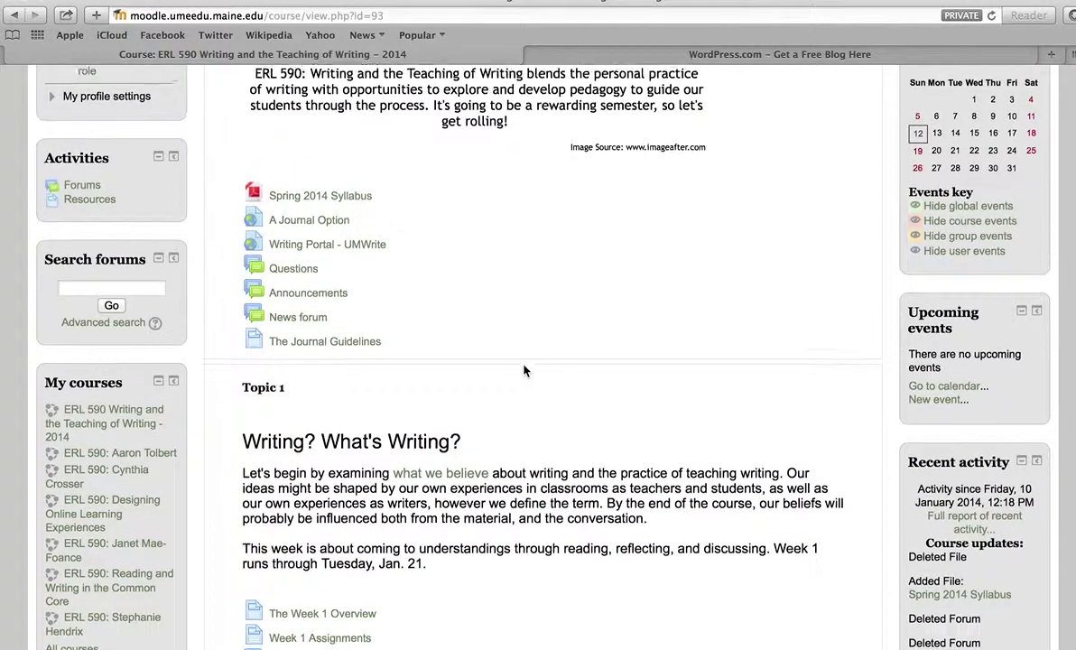
scroll(519, 369, up, 1)
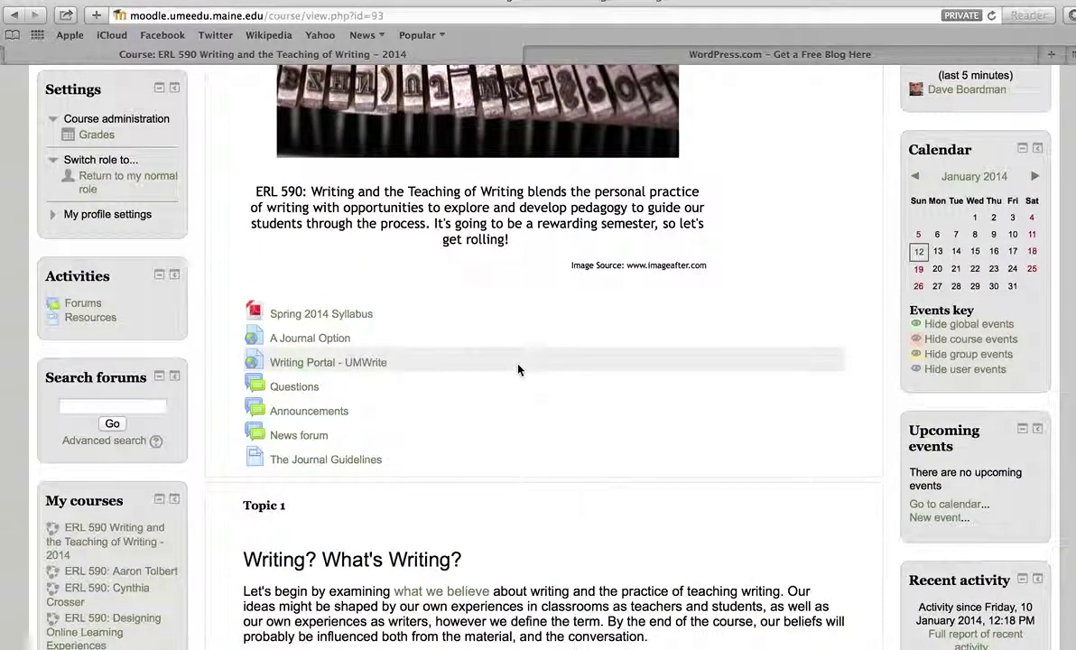
click(317, 413)
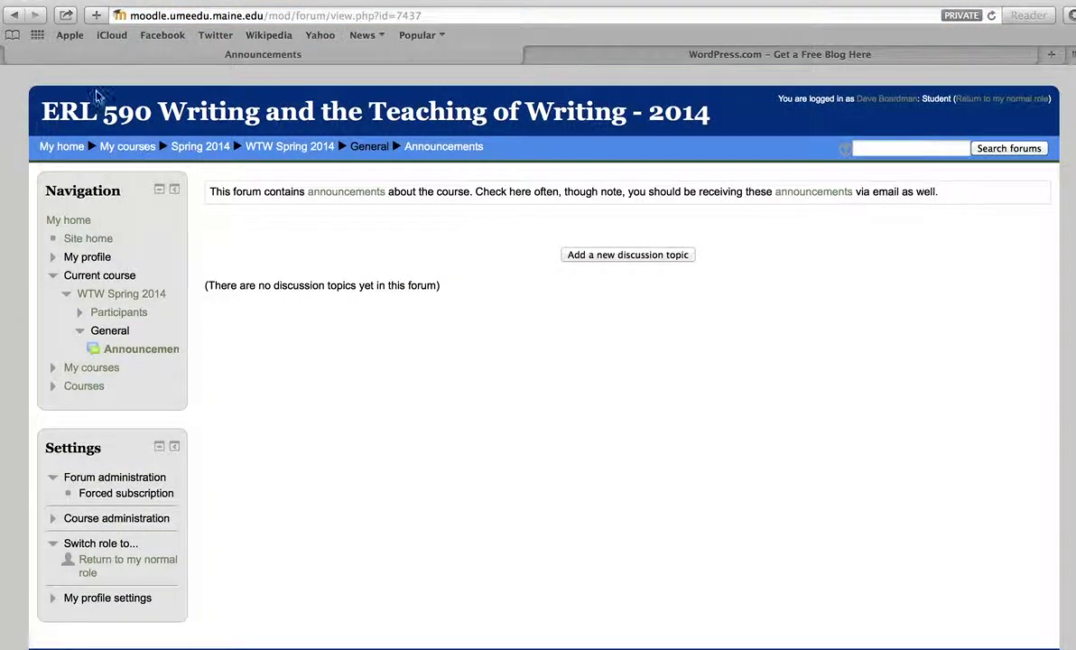
click(14, 15)
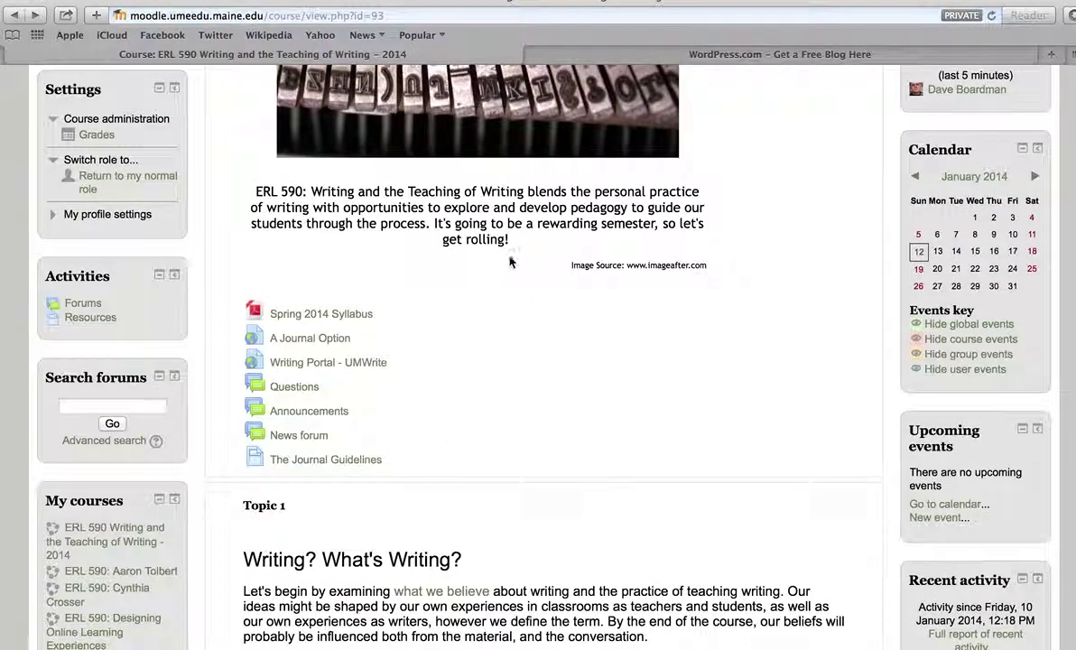
click(342, 415)
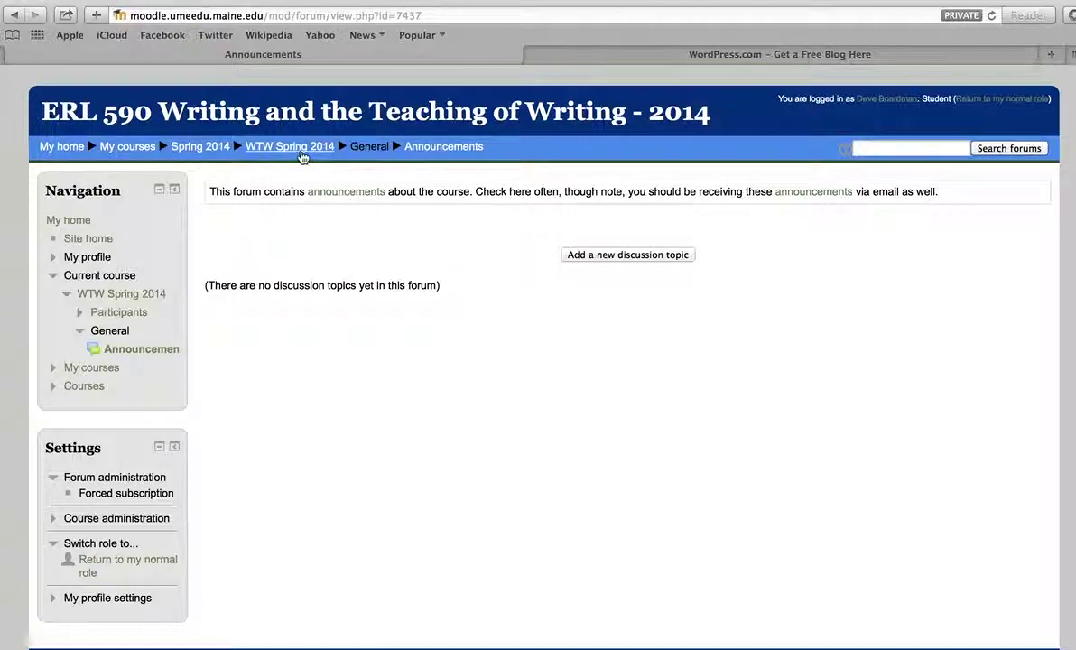
click(294, 150)
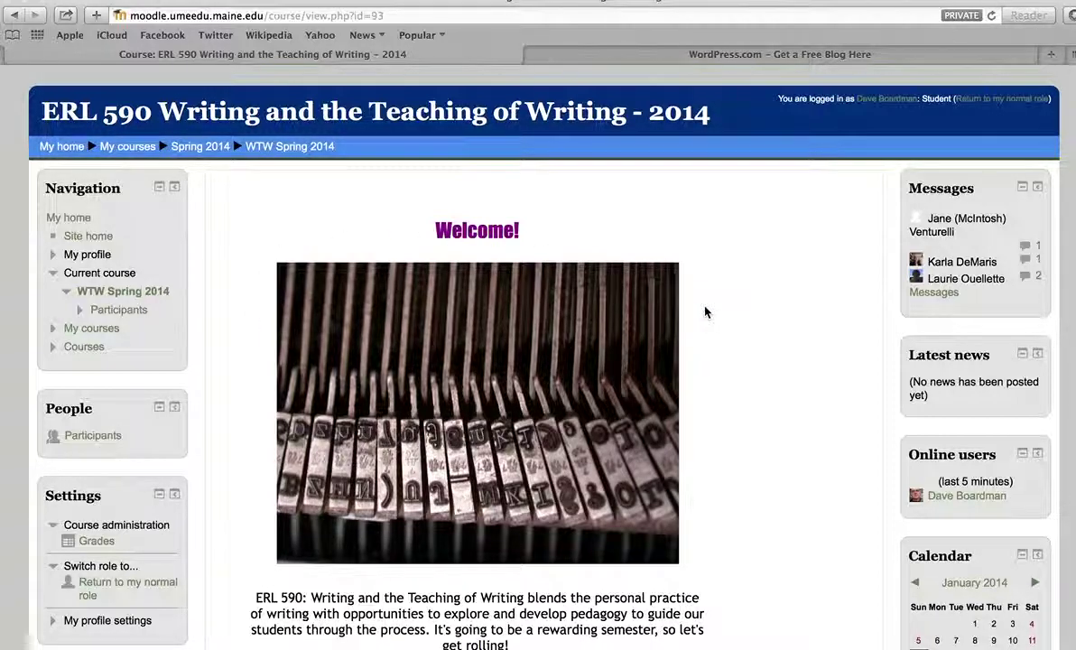
Look through the general resource links and the Topic 1 introduction with its first Week 1 items
scroll(729, 366, down, 7)
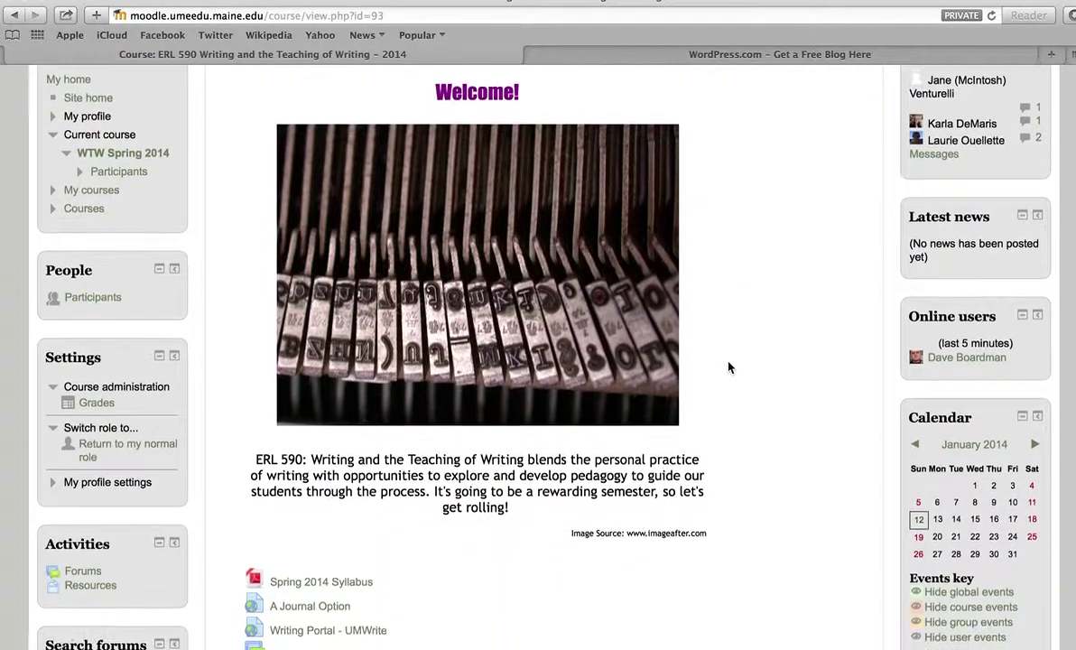
scroll(729, 367, down, 1)
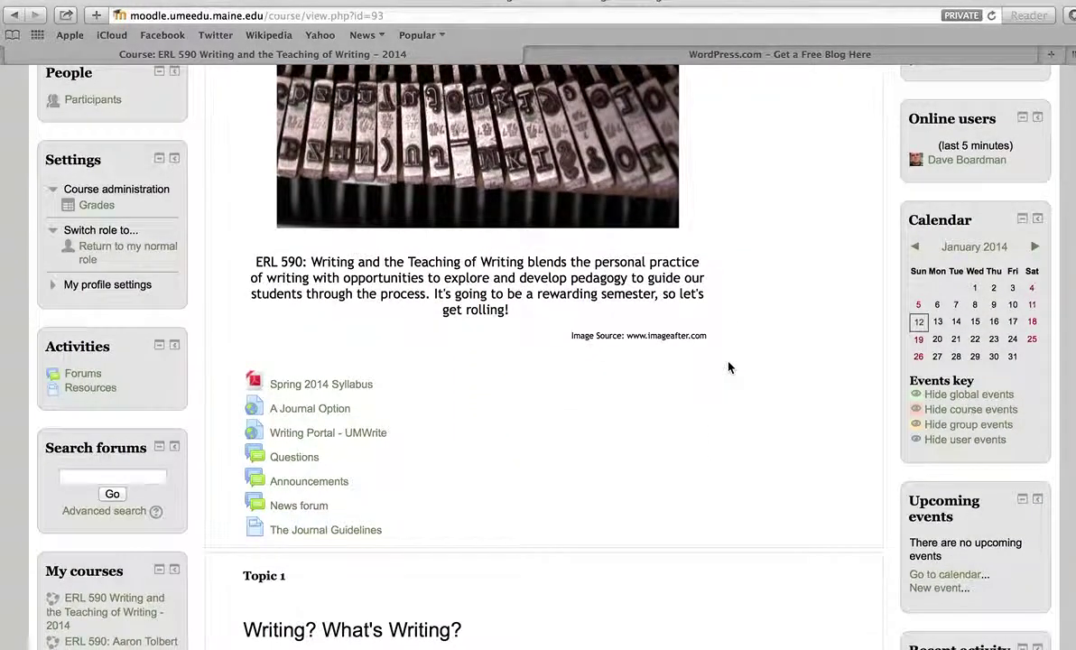
scroll(487, 515, down, 1)
scroll(487, 515, down, 2)
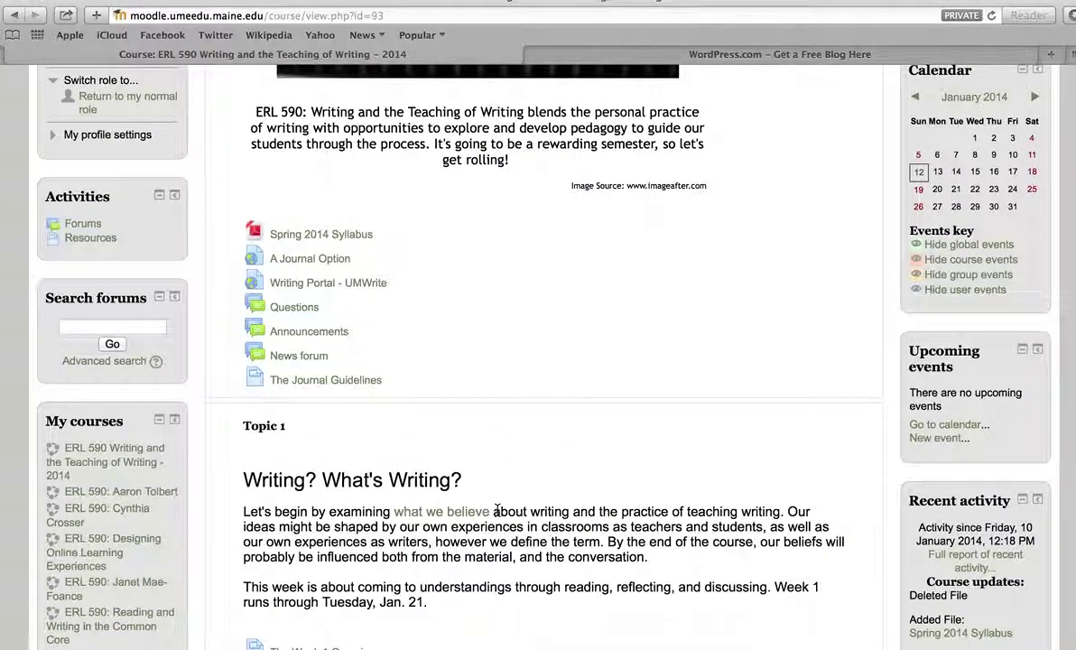
scroll(497, 511, down, 2)
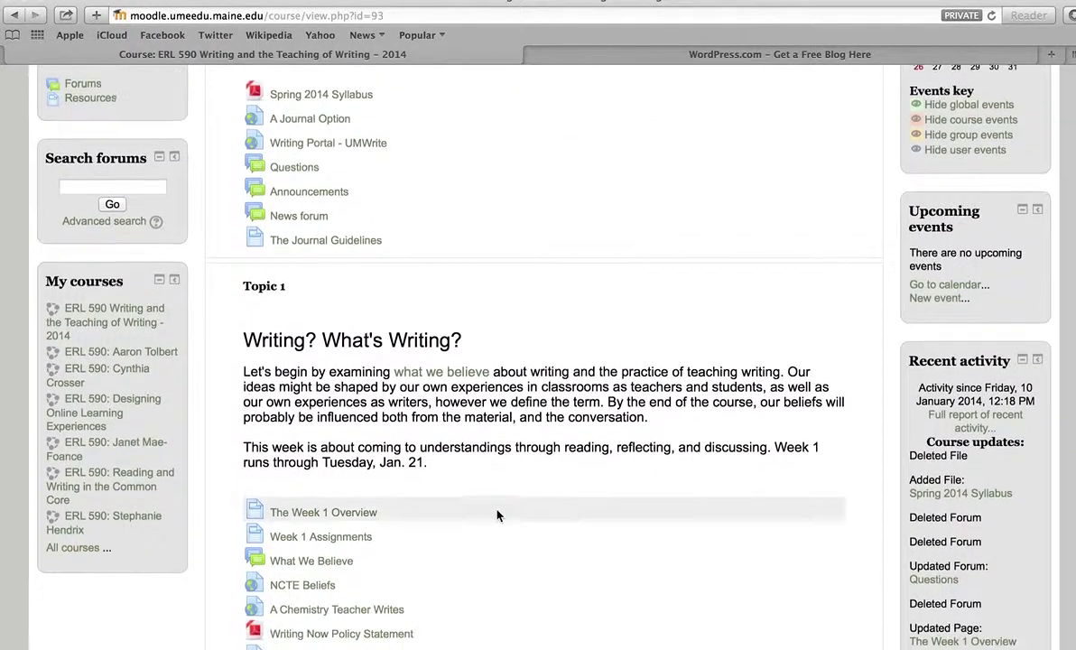
scroll(498, 511, up, 2)
scroll(497, 511, down, 1)
scroll(498, 511, up, 1)
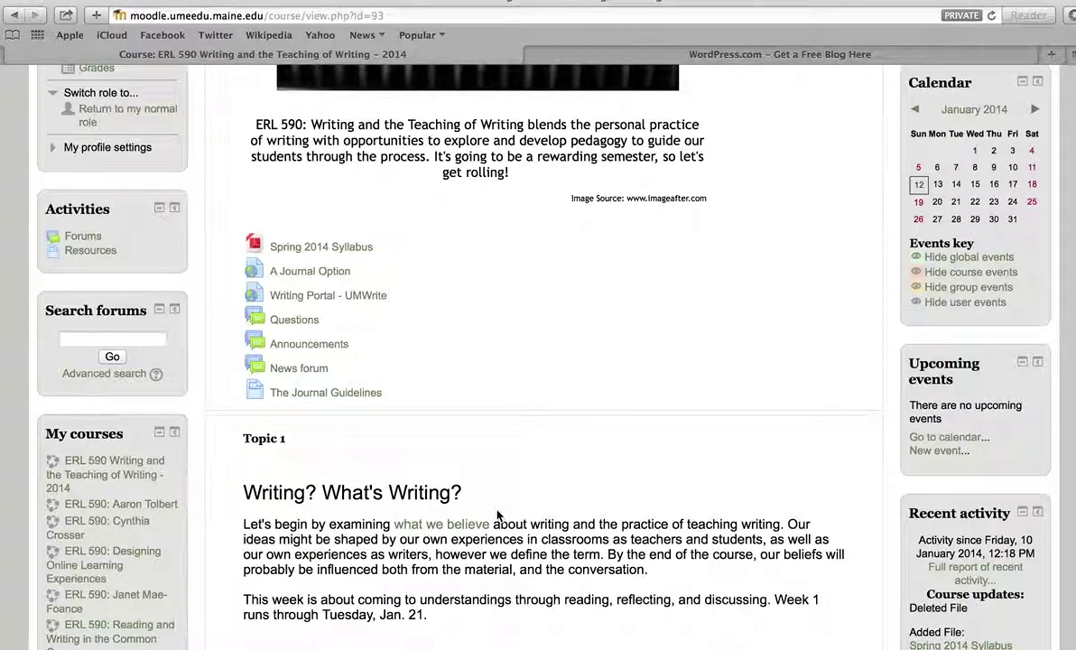
Review the Topic 1 introduction and its resource list, highlighting the sentence "Week 1 runs through Tuesday, Jan. 21."
scroll(497, 513, down, 5)
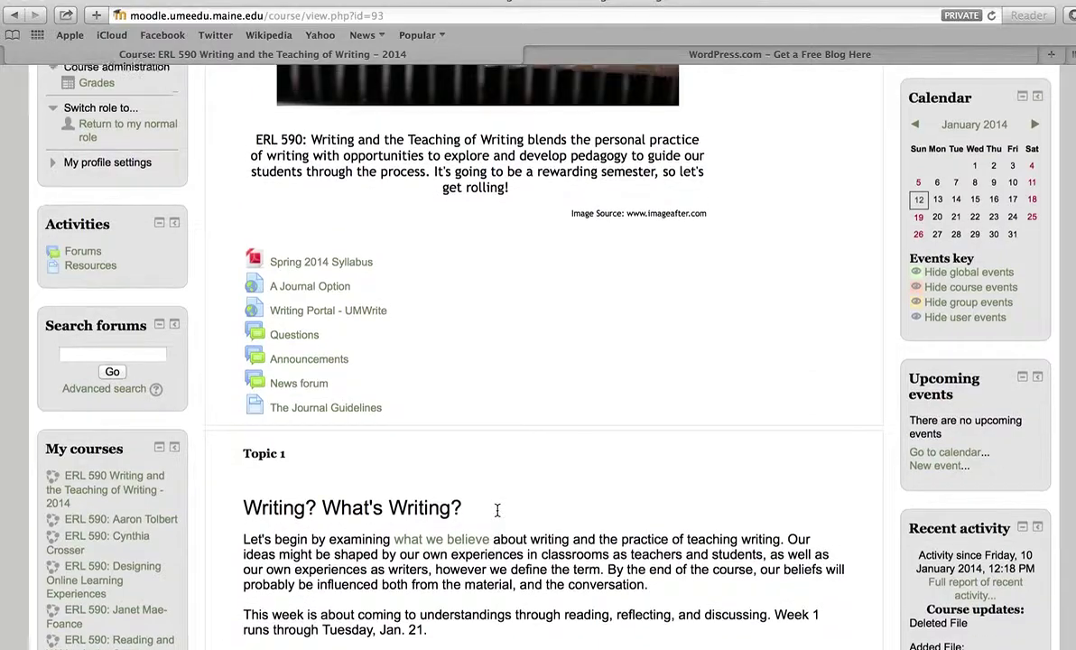
scroll(497, 516, down, 3)
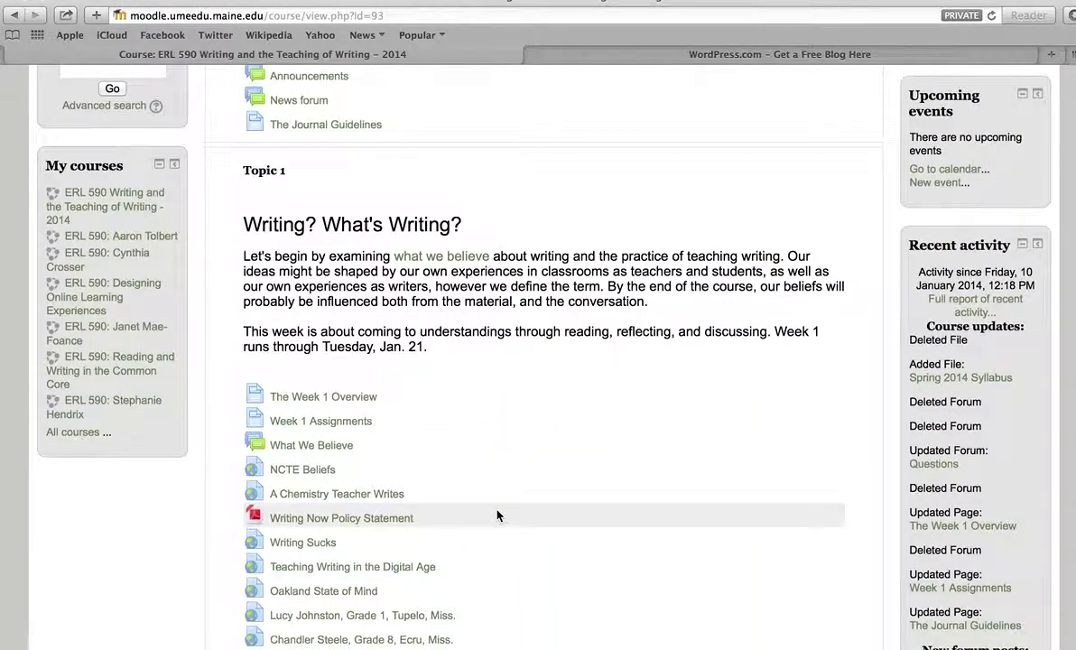
scroll(497, 515, up, 3)
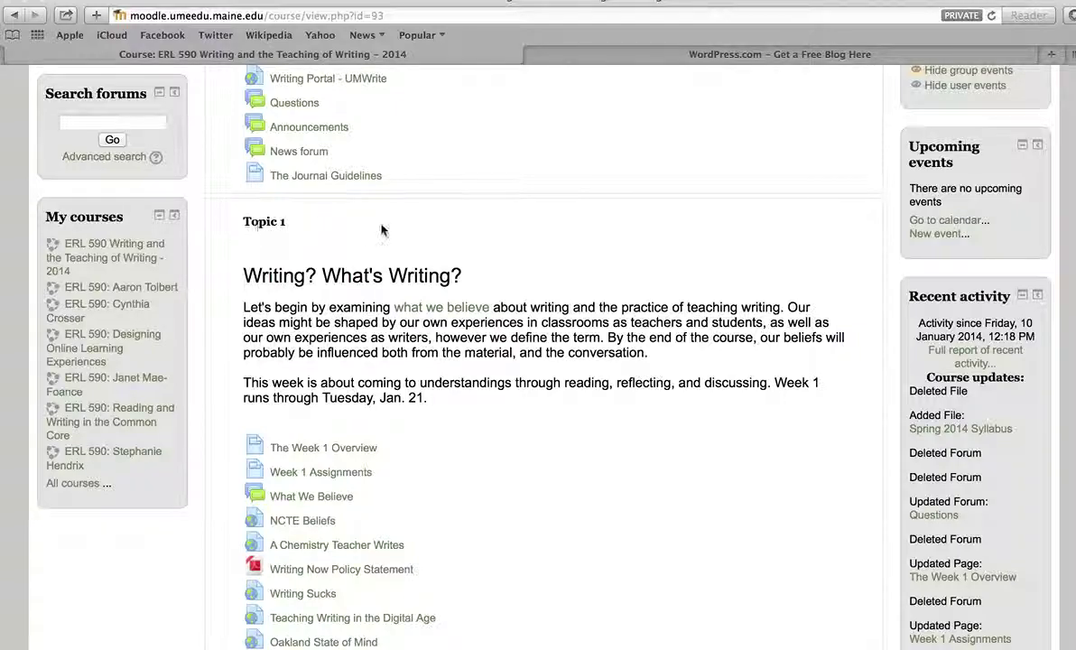
scroll(626, 268, down, 5)
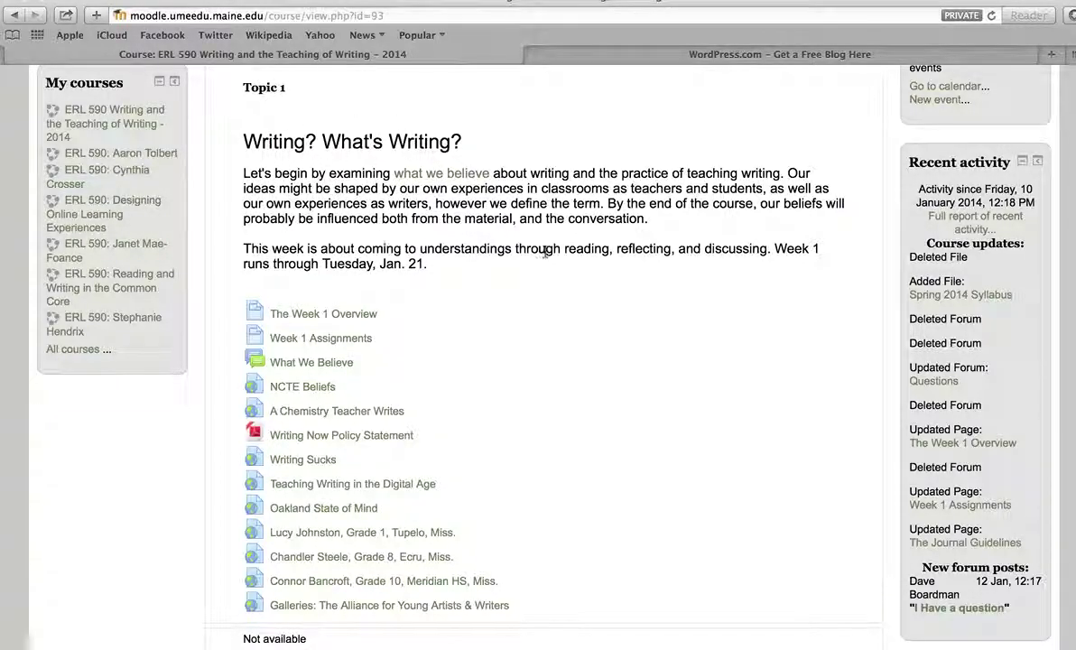
drag(776, 248, 773, 265)
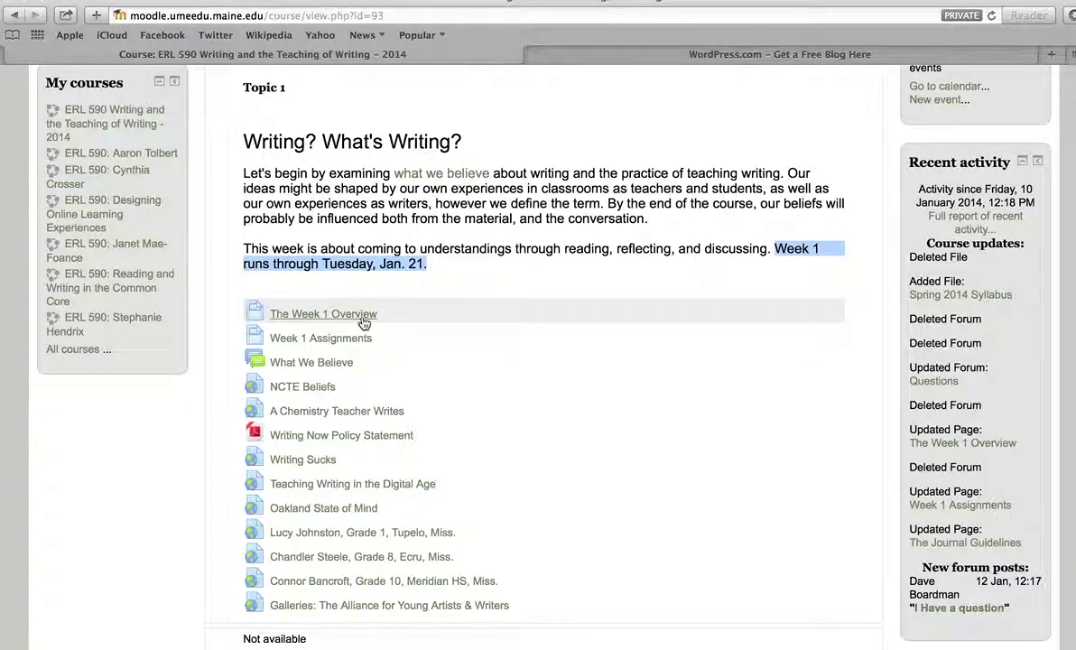
Read The Week 1 Overview in its pop-up window and return to the course page
click(423, 315)
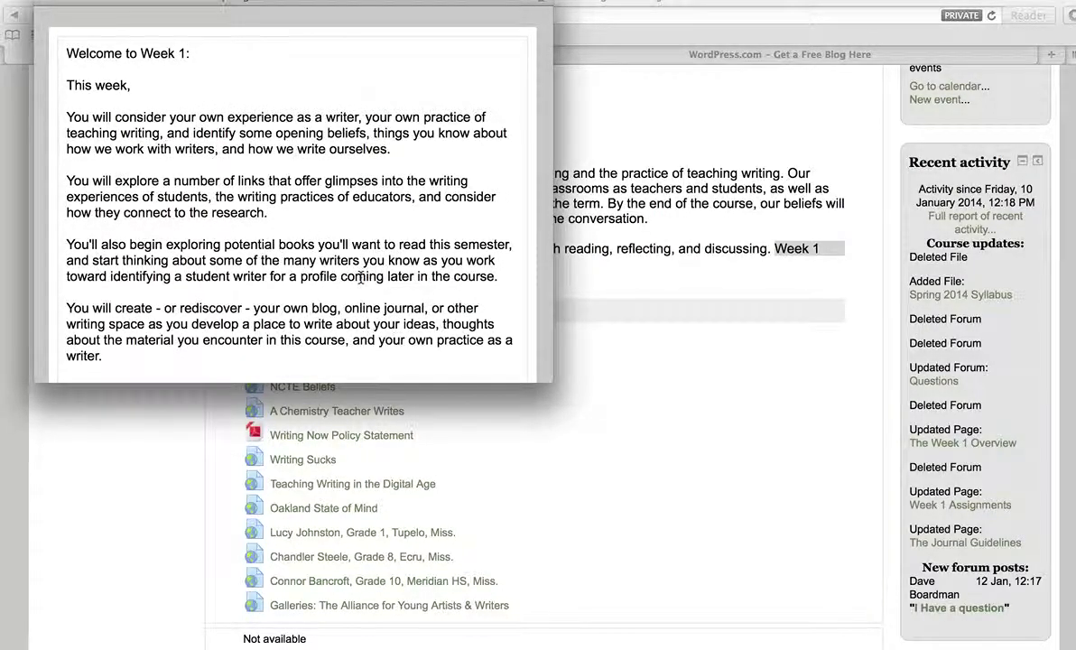
scroll(339, 259, down, 2)
scroll(339, 258, up, 2)
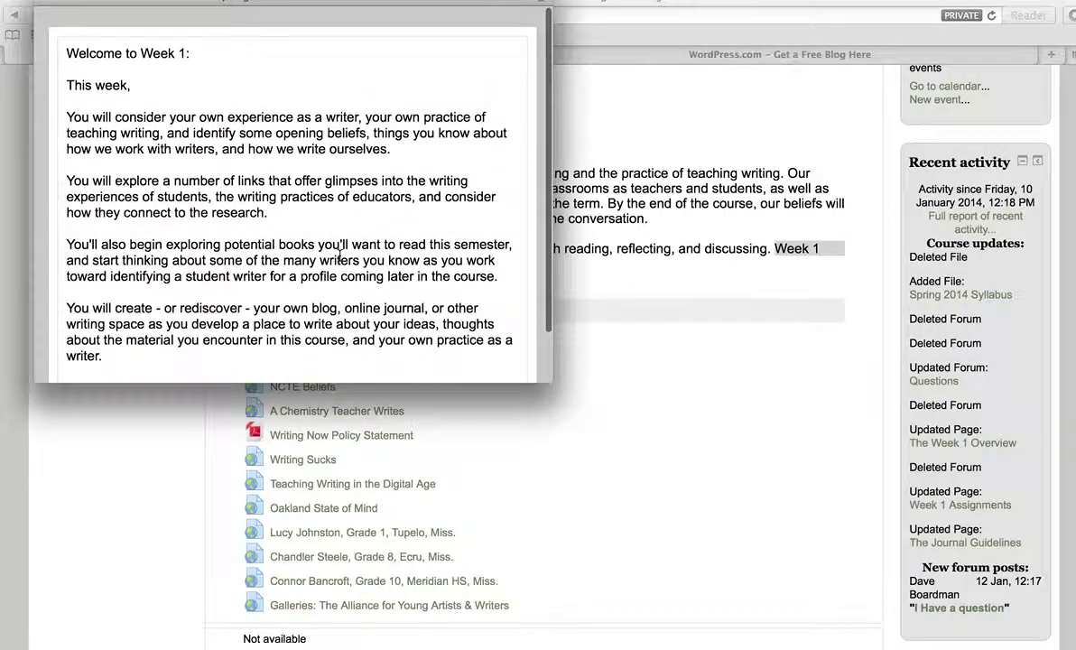
click(650, 361)
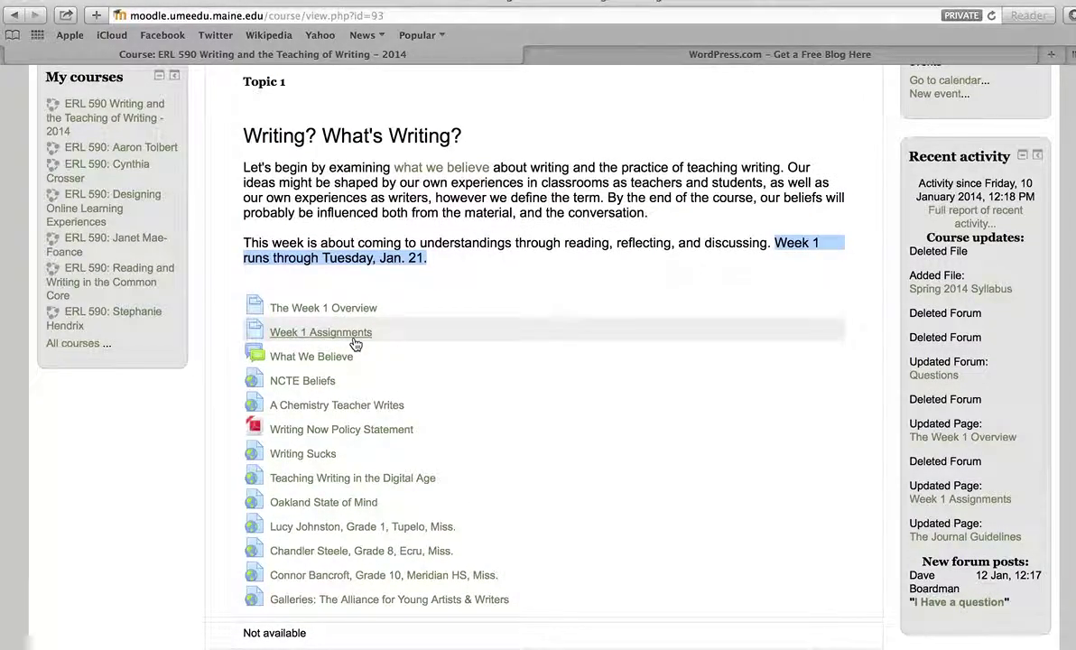
Open Week 1 Assignments and skim the page from the introduction through to the final item
click(354, 340)
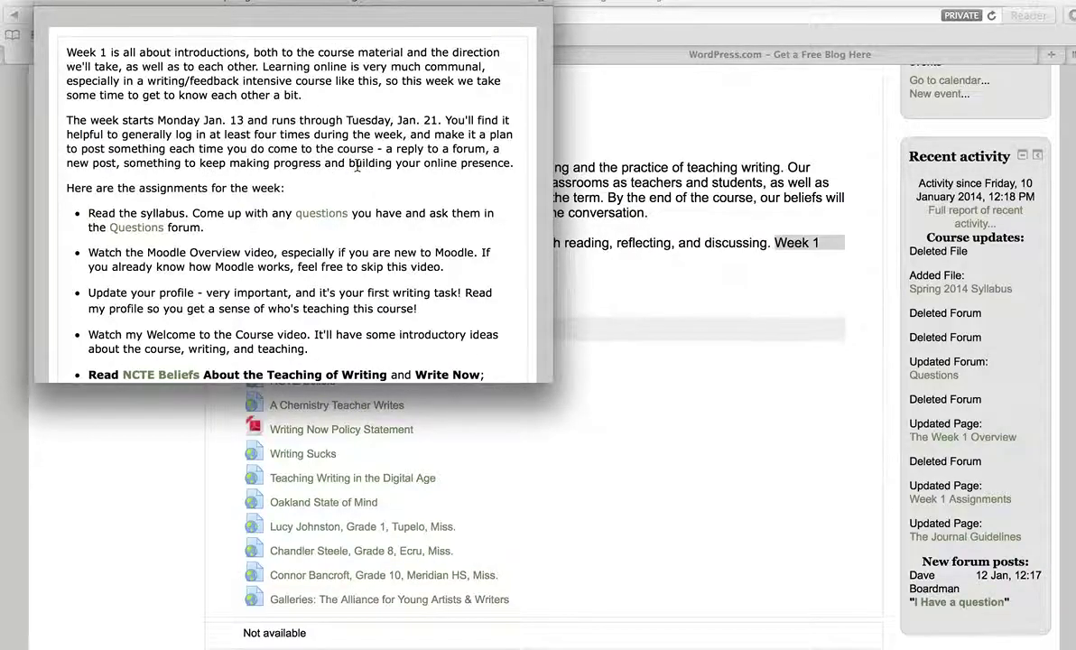
scroll(408, 212, down, 5)
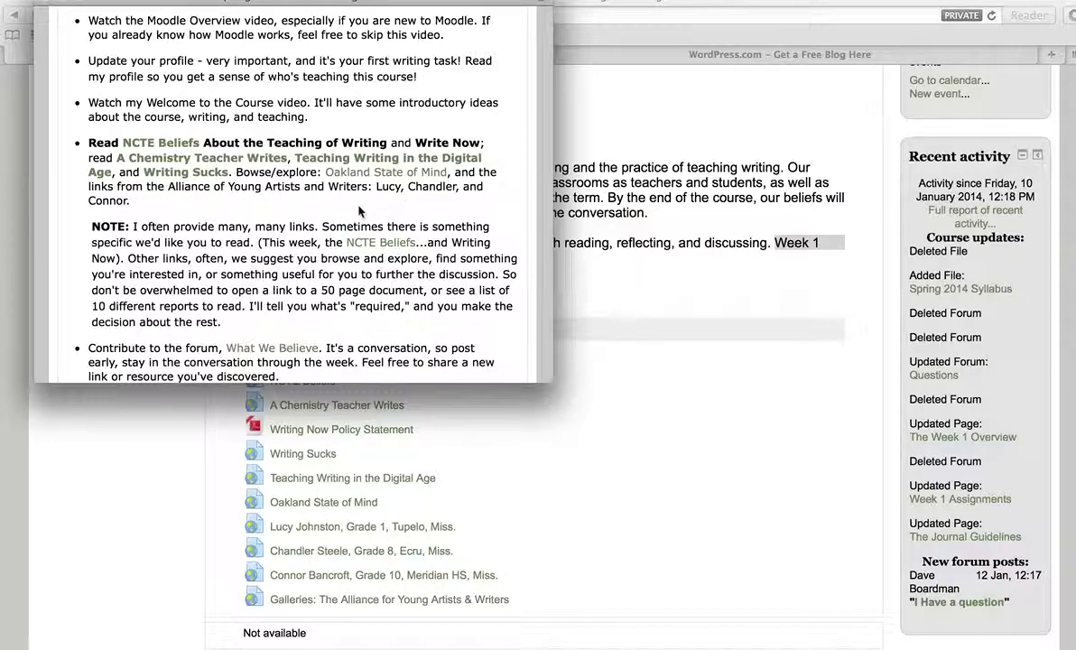
scroll(336, 201, down, 1)
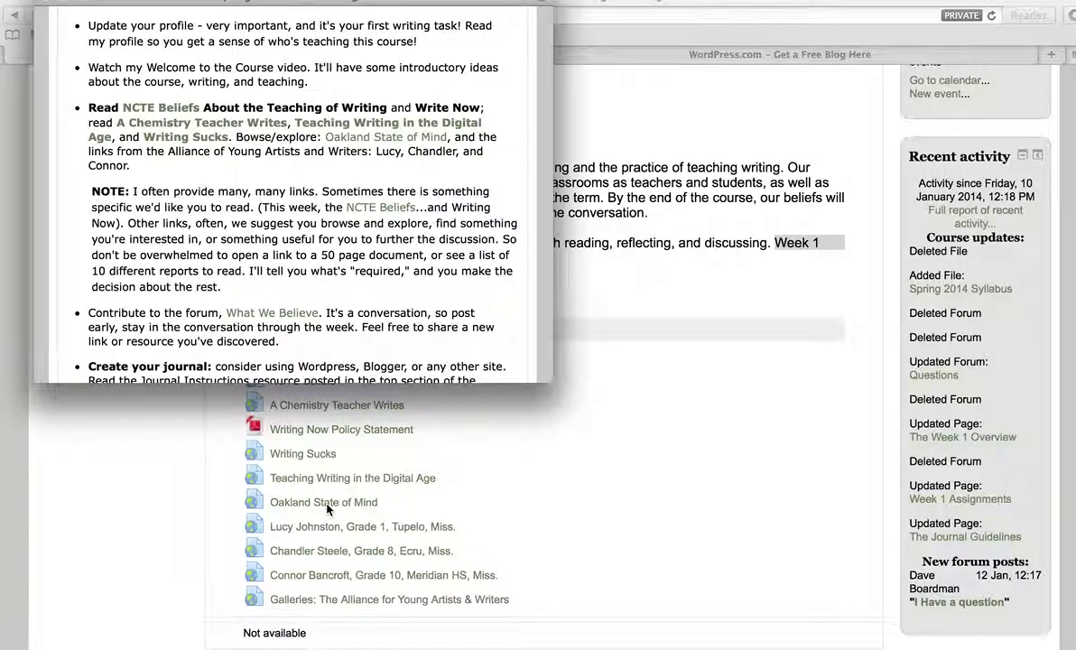
scroll(278, 234, down, 4)
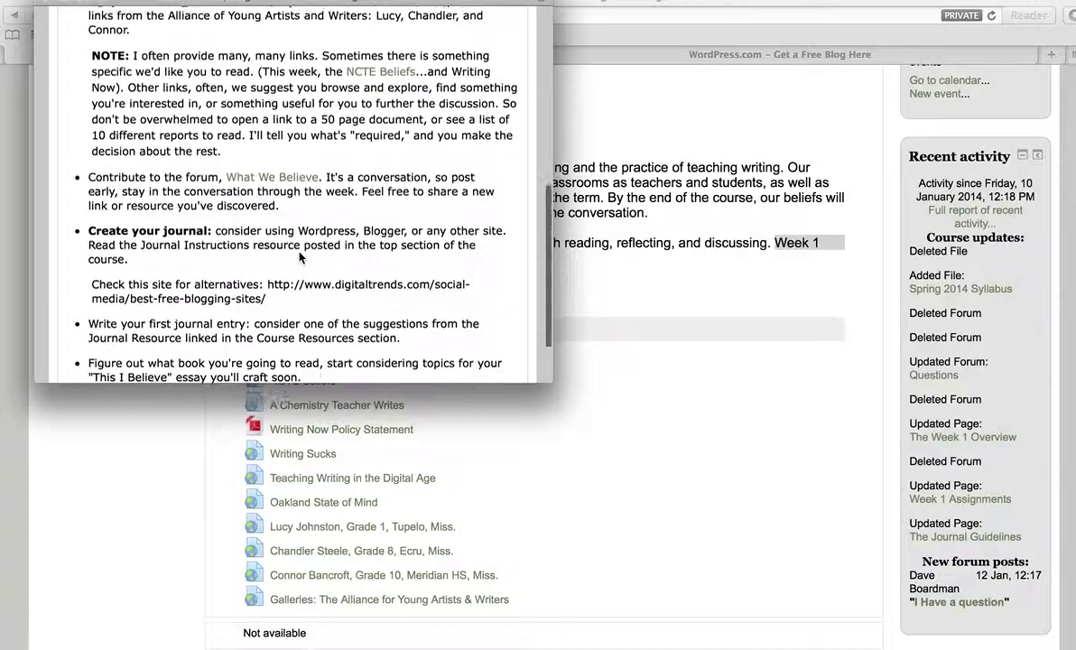
scroll(299, 256, down, 3)
scroll(297, 254, up, 10)
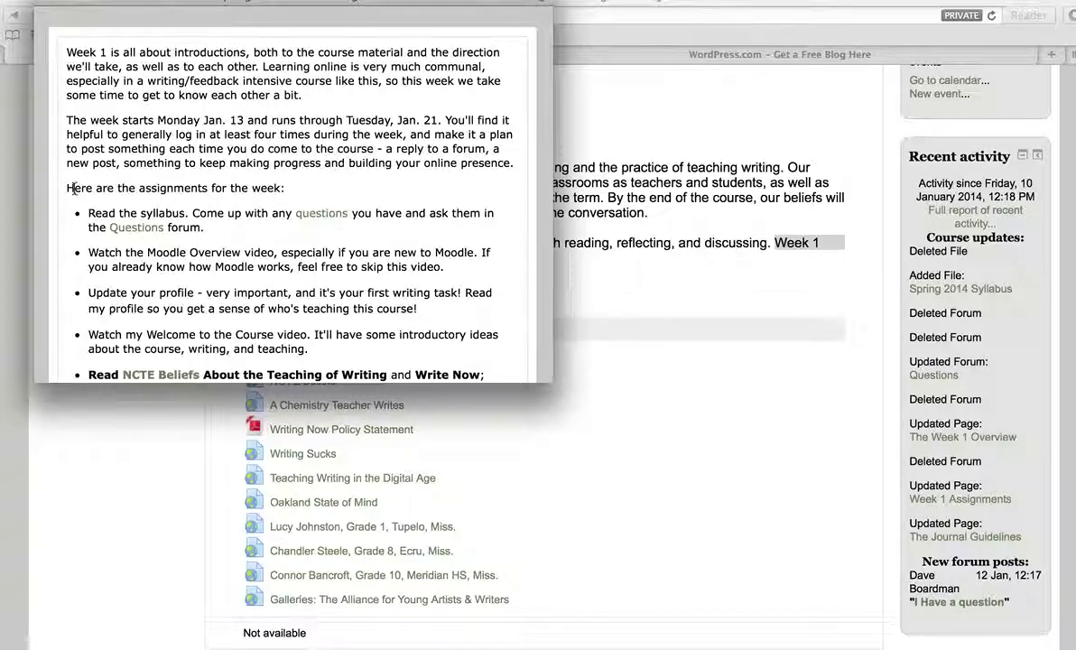
Highlight the line "Here are the assignments for the week:" and go through the bulleted assignments beneath it
drag(65, 187, 283, 187)
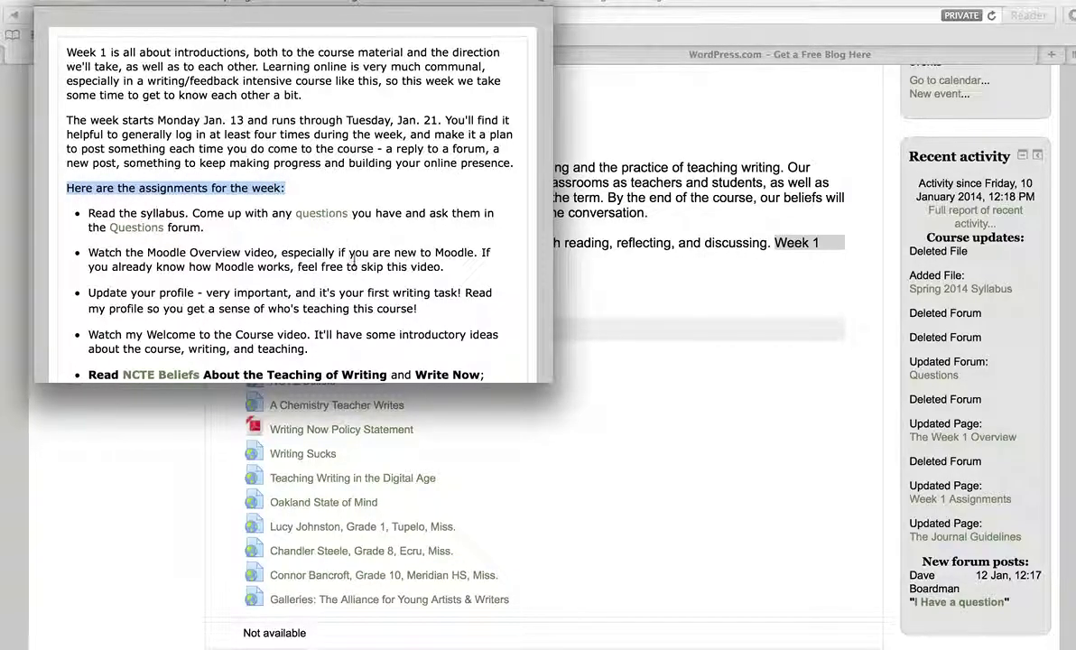
scroll(374, 297, down, 2)
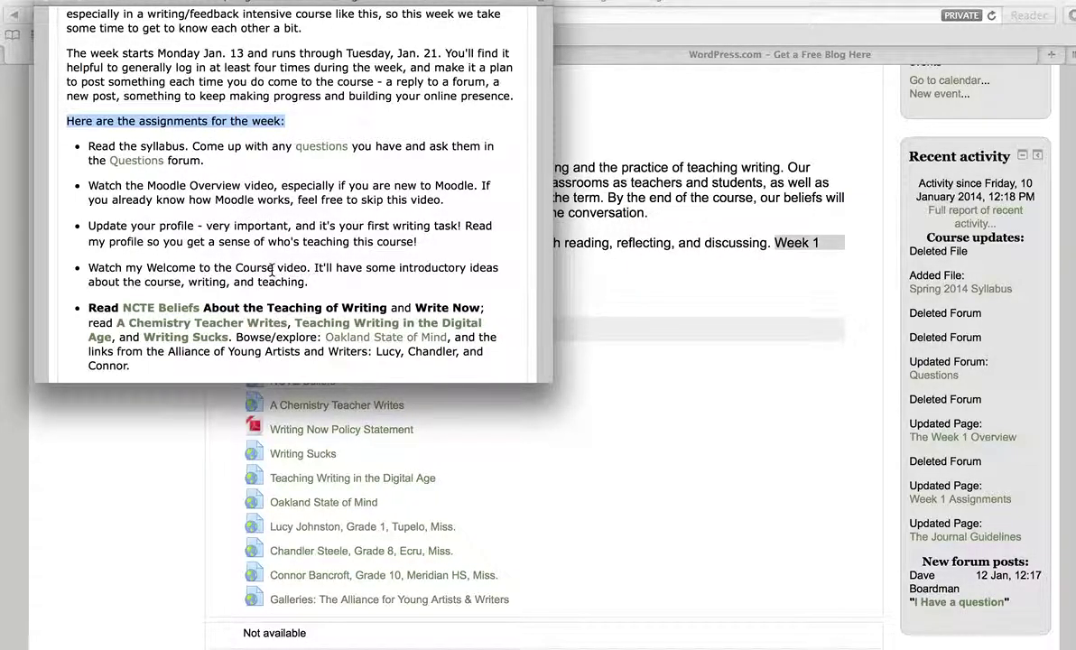
scroll(267, 262, down, 5)
scroll(271, 269, down, 3)
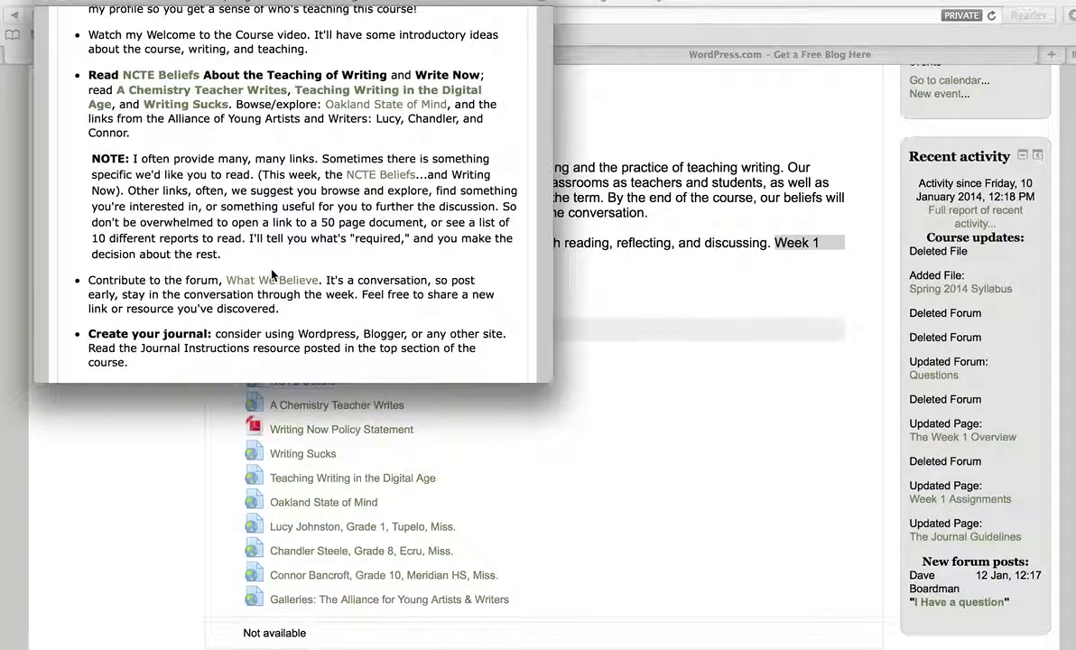
scroll(277, 276, down, 1)
scroll(277, 275, down, 1)
scroll(277, 278, up, 3)
scroll(277, 280, down, 5)
scroll(277, 280, down, 1)
Highlight the NOTE paragraph about the many links in Week 1 Assignments and return to the course page
scroll(266, 307, up, 5)
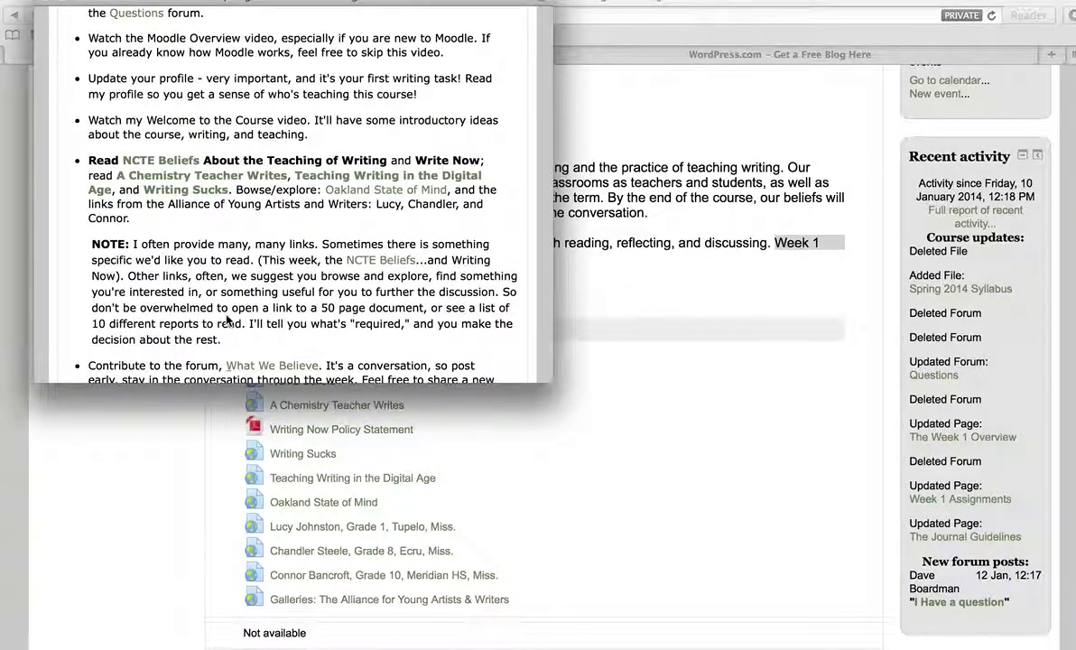
drag(221, 341, 89, 242)
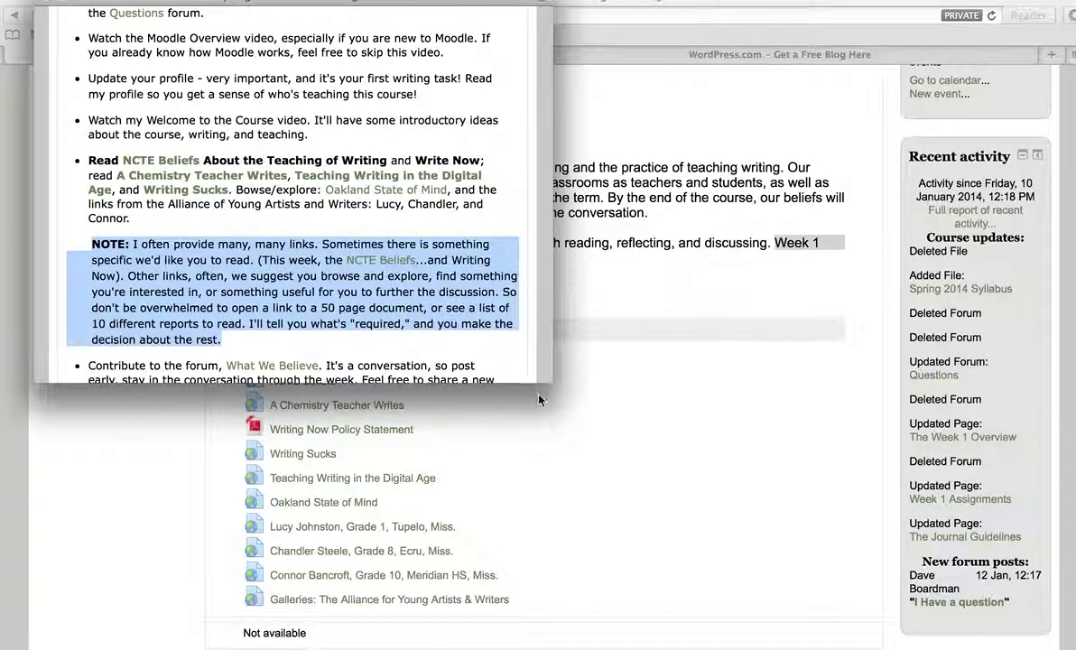
click(544, 428)
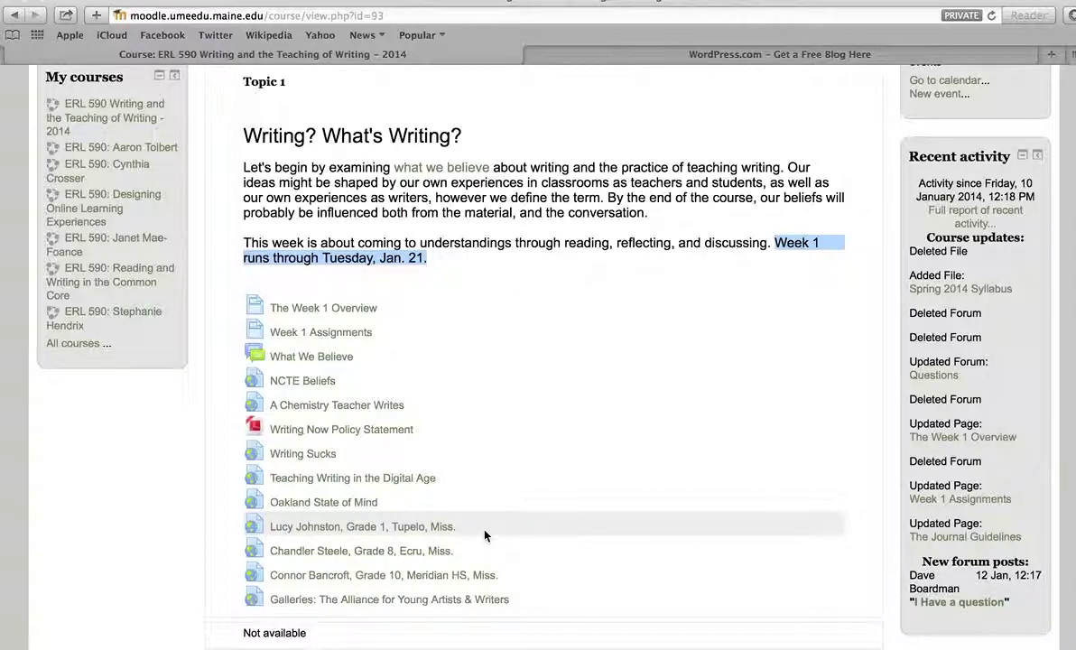
Look through the rest of the Week 1 resources and the unavailable topics below them
scroll(484, 535, down, 3)
scroll(484, 535, down, 1)
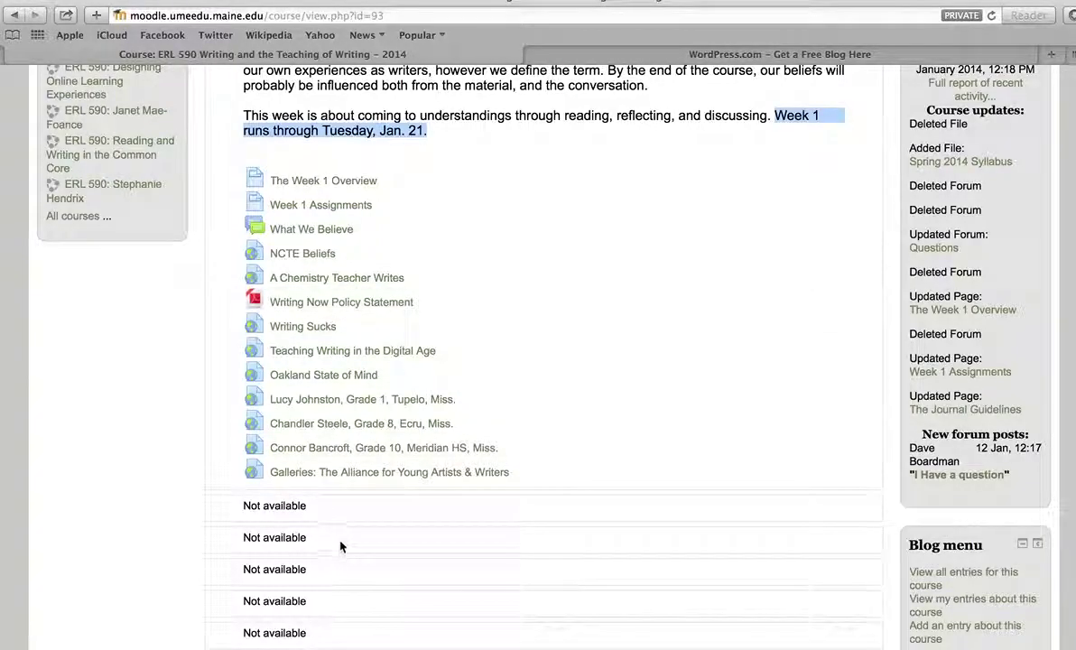
scroll(350, 616, down, 1)
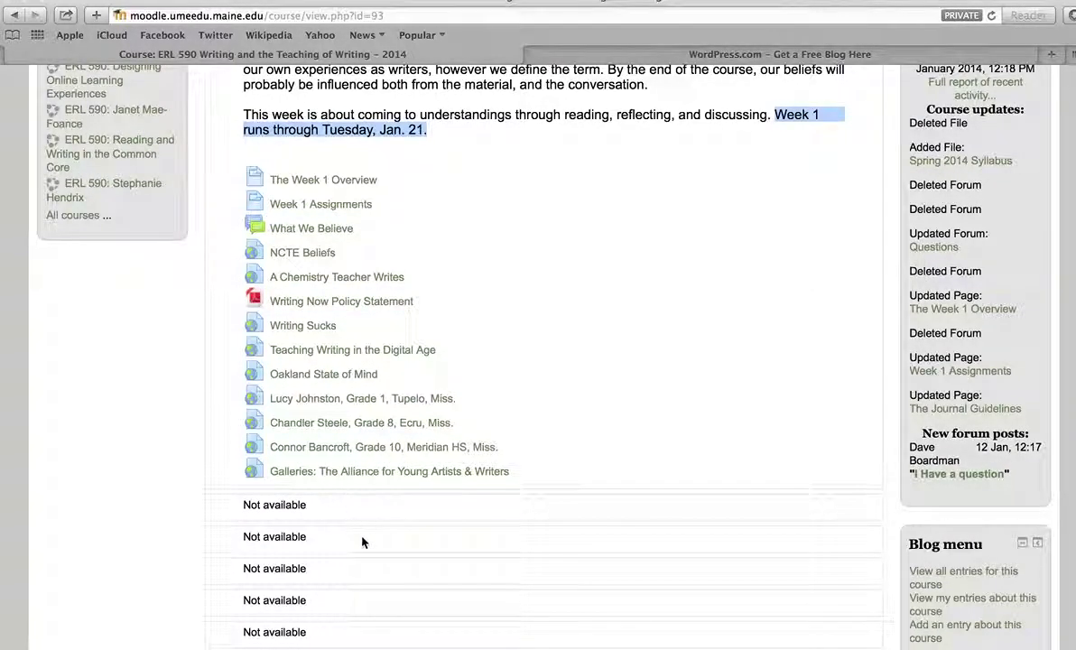
scroll(363, 542, down, 5)
scroll(366, 542, up, 5)
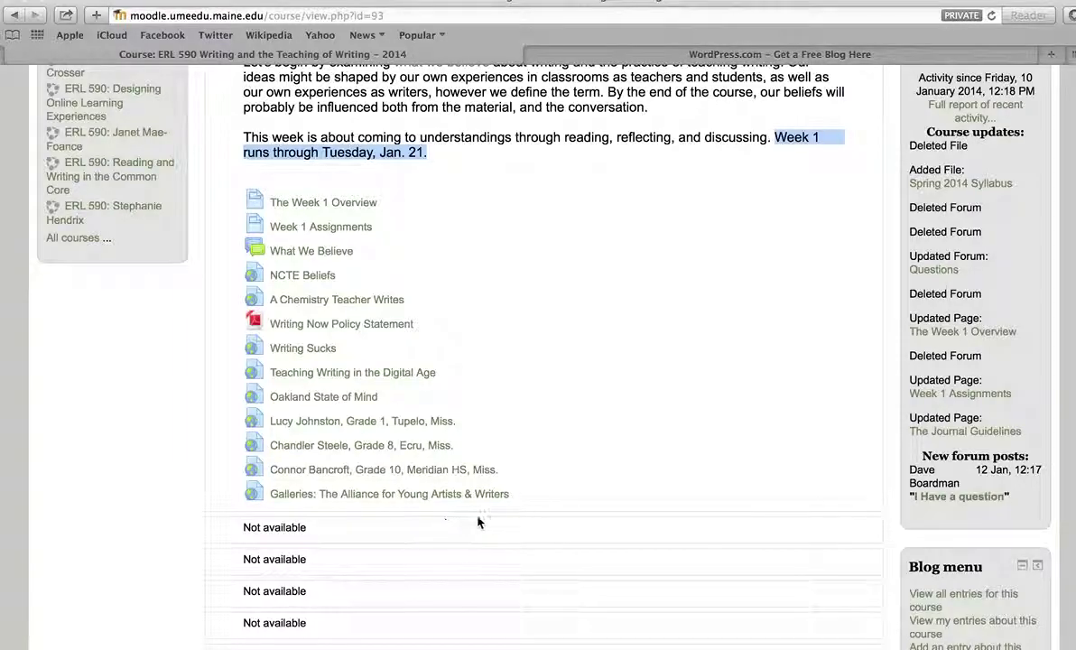
Open the What We Believe forum from the Topic 1 materials
scroll(526, 511, up, 10)
scroll(529, 514, up, 5)
scroll(530, 514, down, 4)
scroll(529, 513, down, 6)
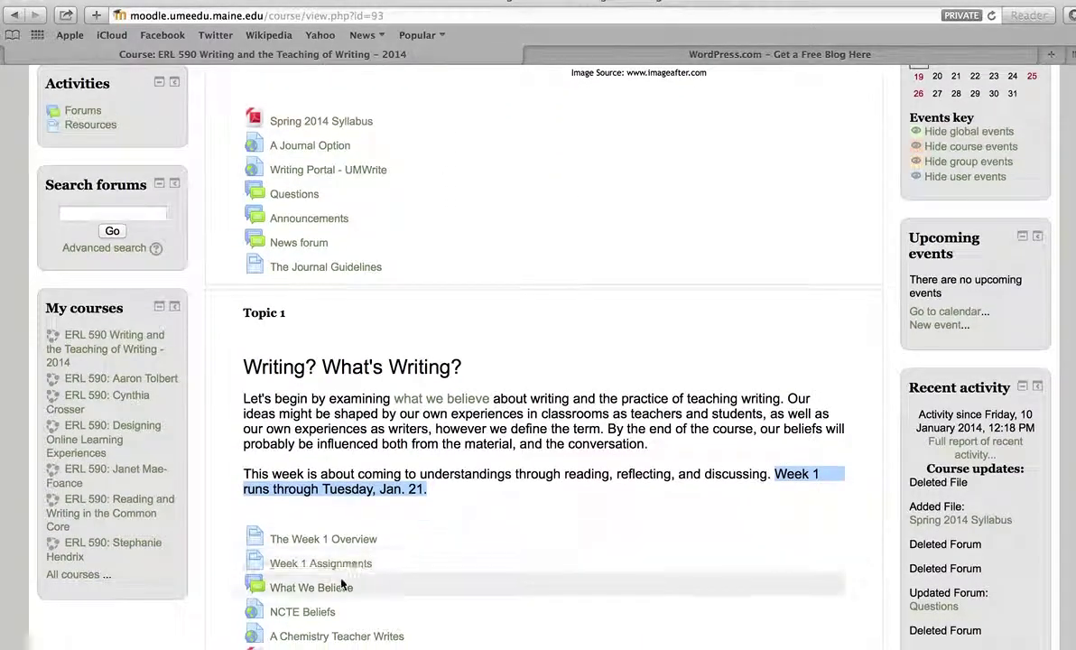
click(341, 585)
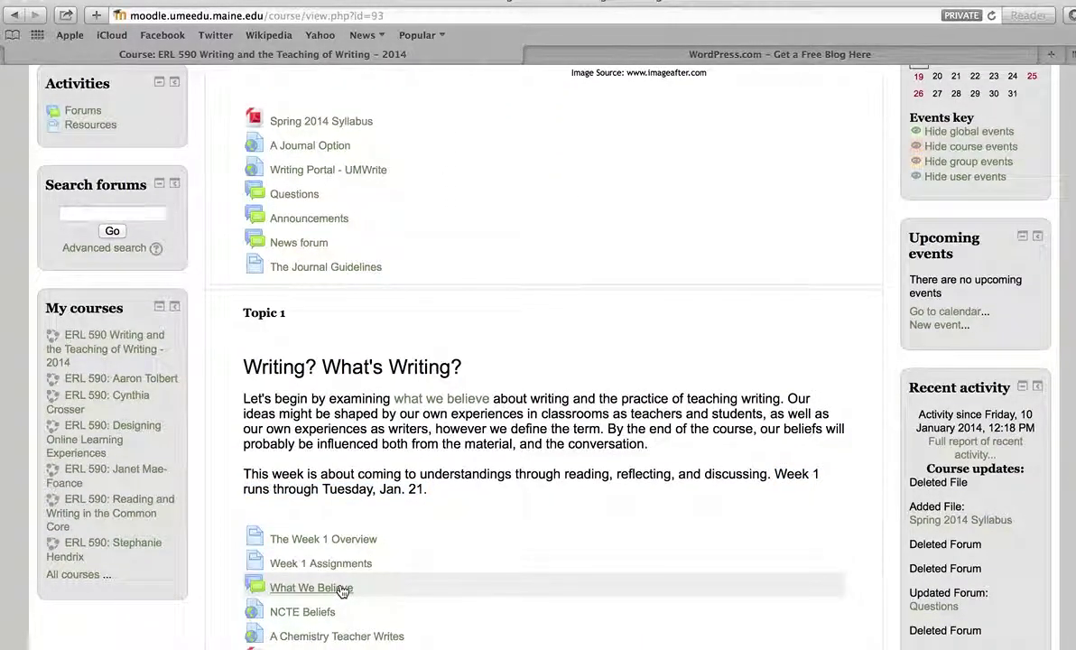
click(322, 589)
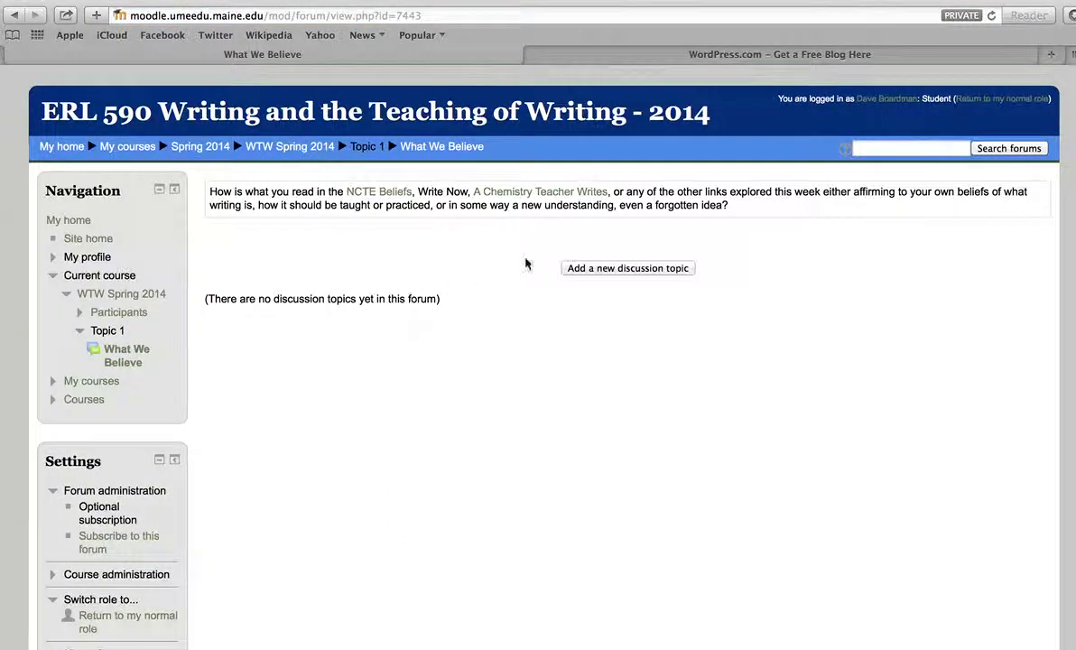
Draft a forum discussion topic with subject "title" and message "dddddddddddd", and discard it by leaving the page
click(577, 268)
click(413, 258)
text(title)
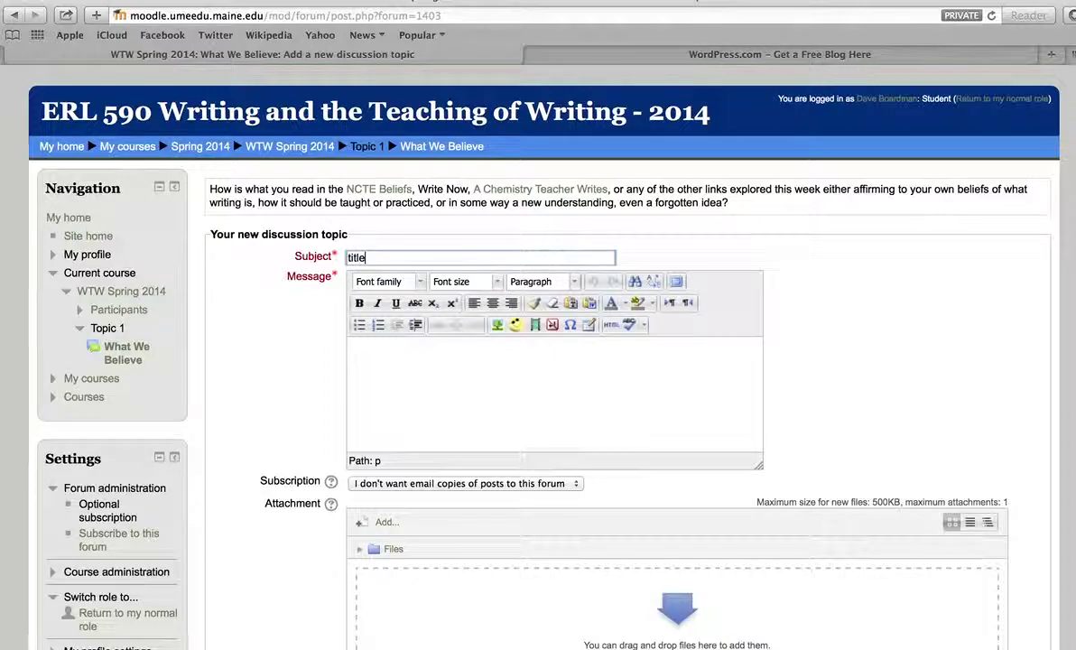
click(444, 371)
text(dddddddddddd)
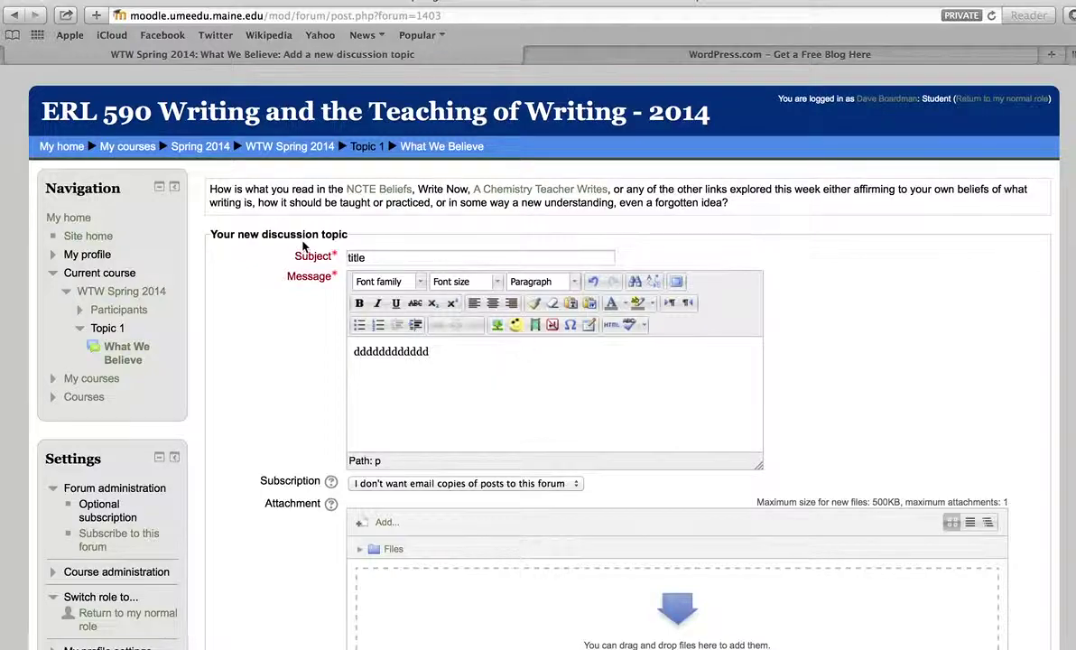
click(15, 16)
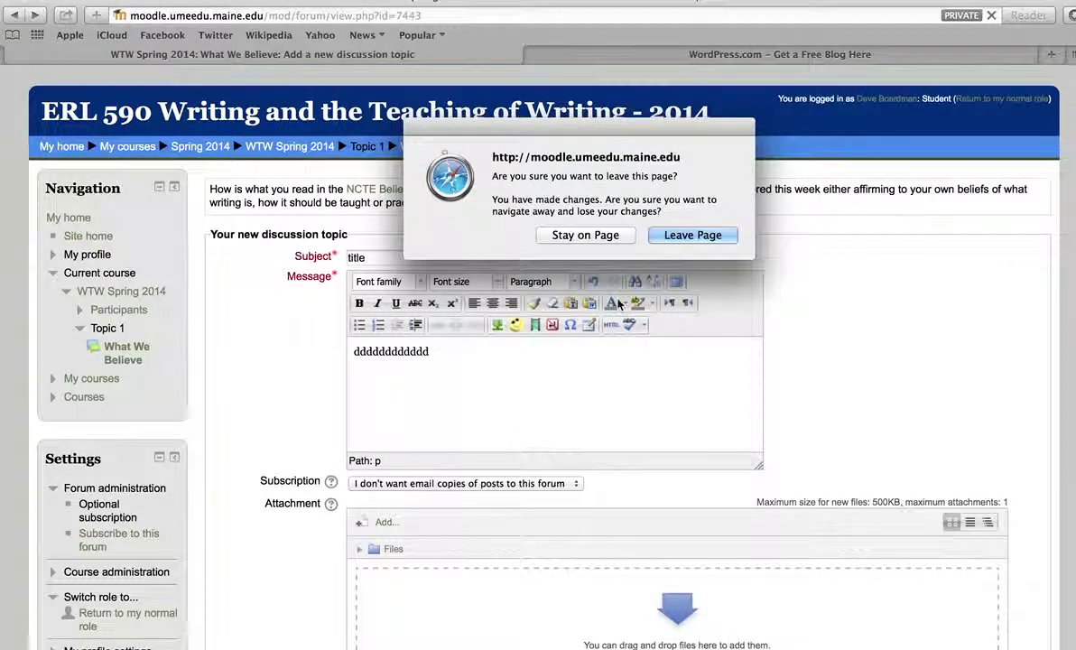
click(686, 238)
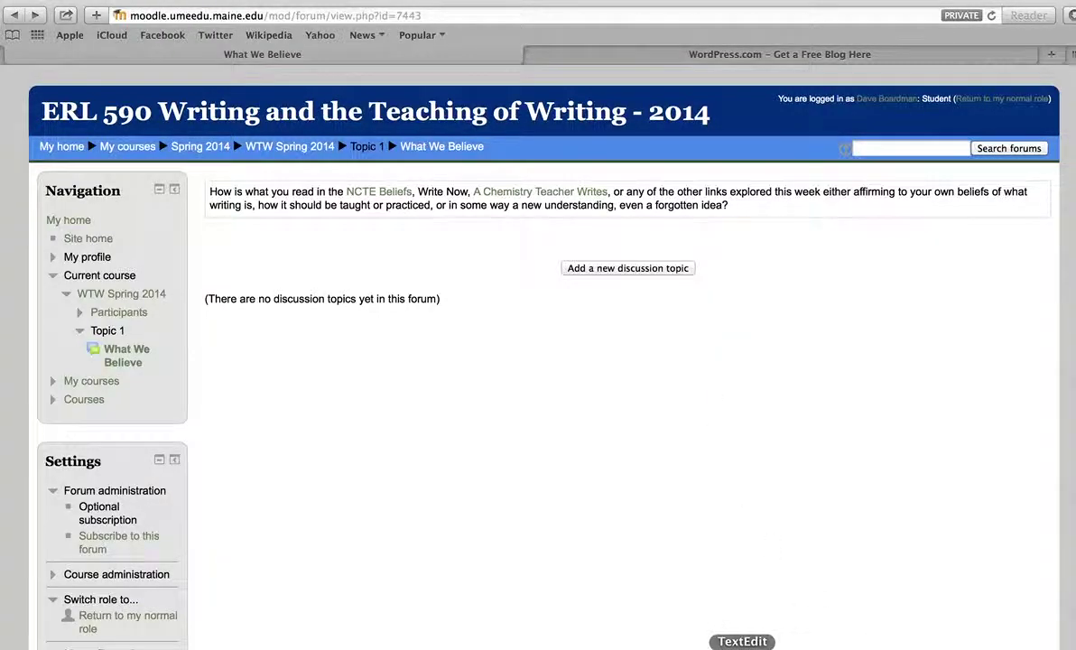
Switch to TextEdit to show the untitled document and minimise its window
click(742, 646)
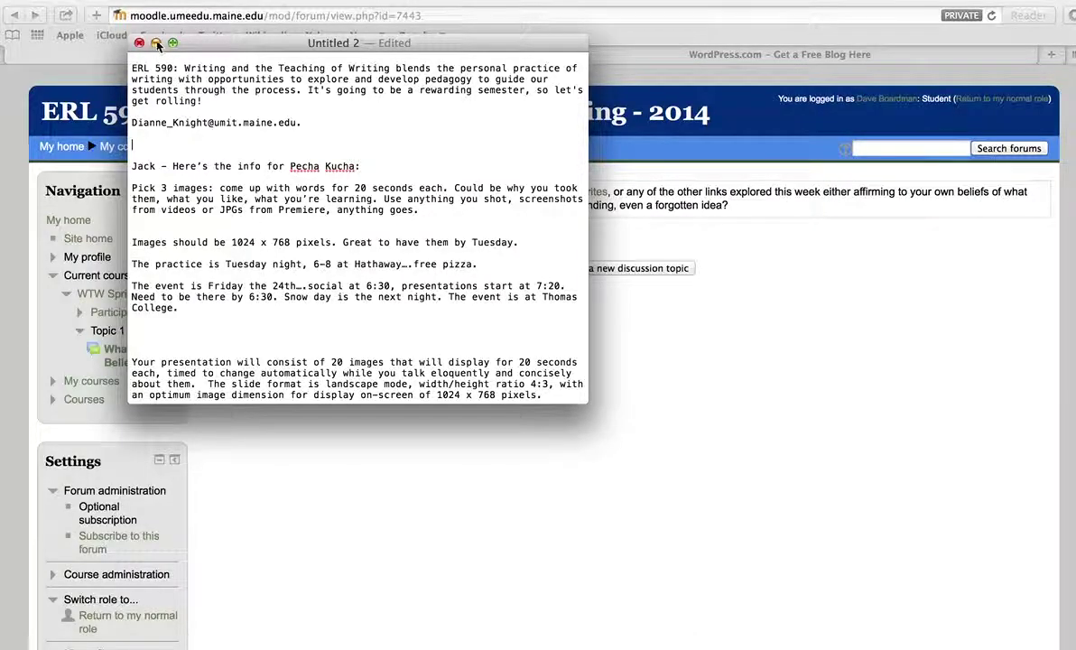
click(155, 43)
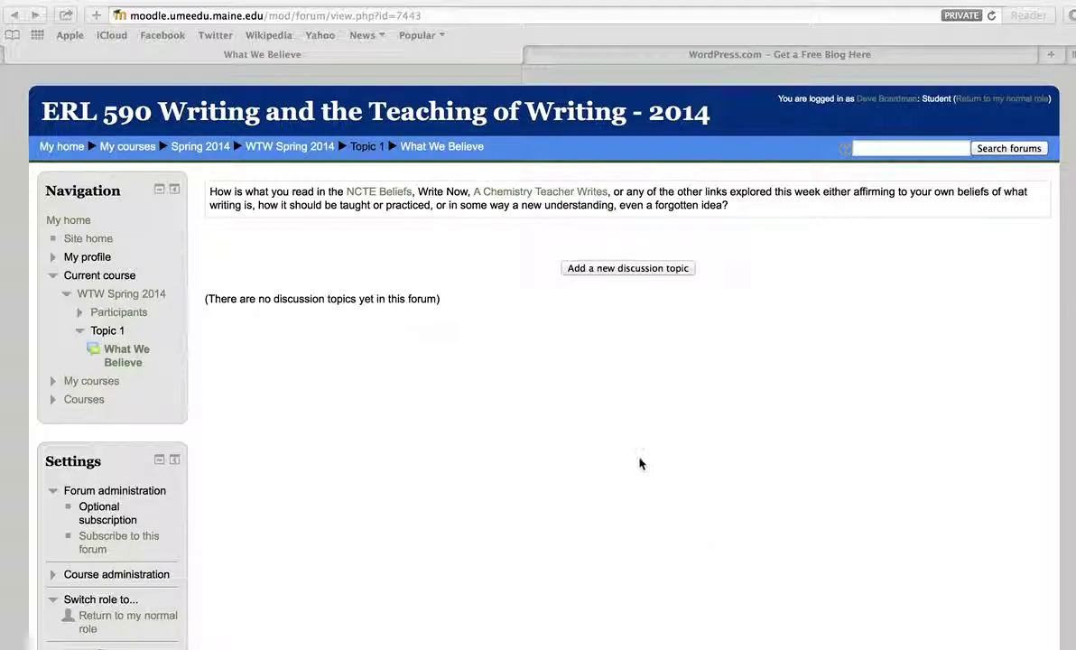
Start a new What We Believe discussion topic and view the message editor's Paste from Word dialog without inserting anything
click(618, 269)
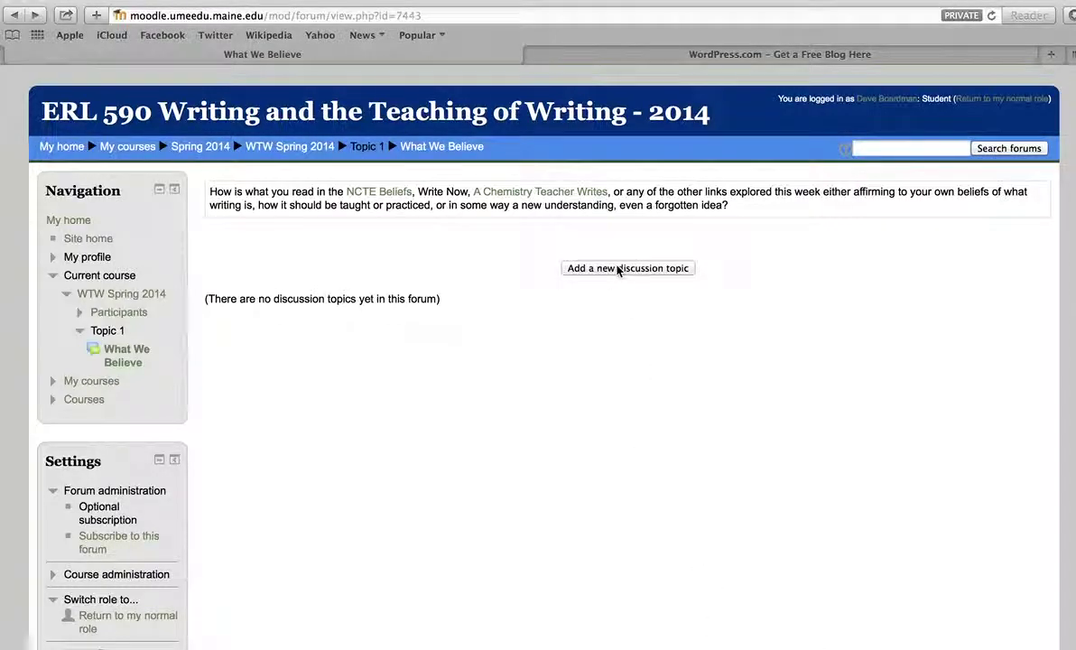
click(617, 270)
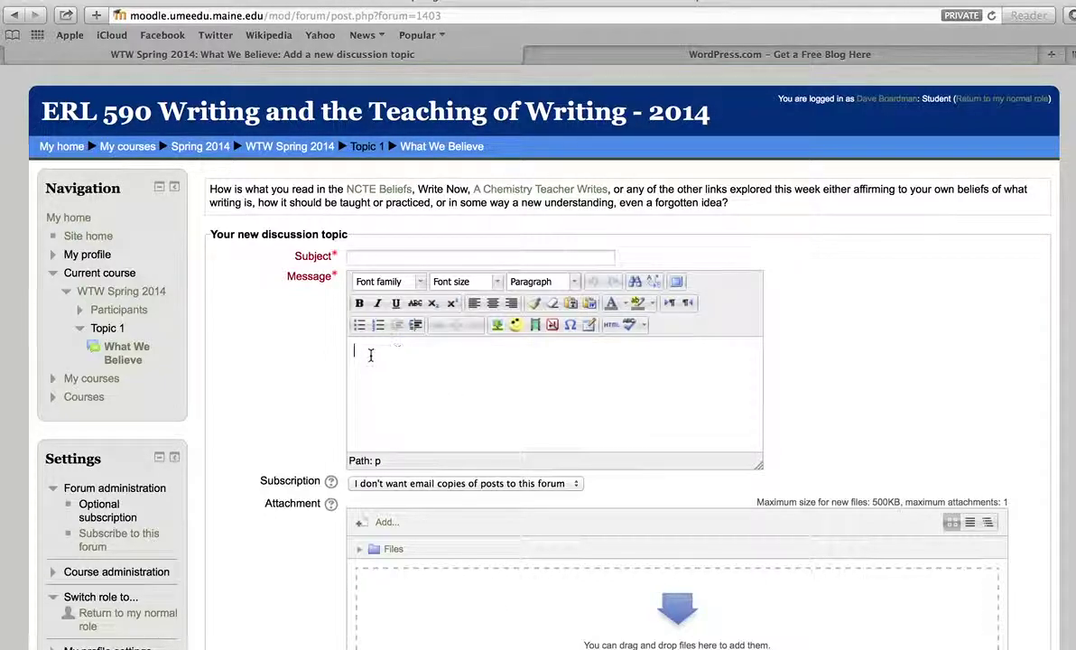
click(359, 348)
click(589, 304)
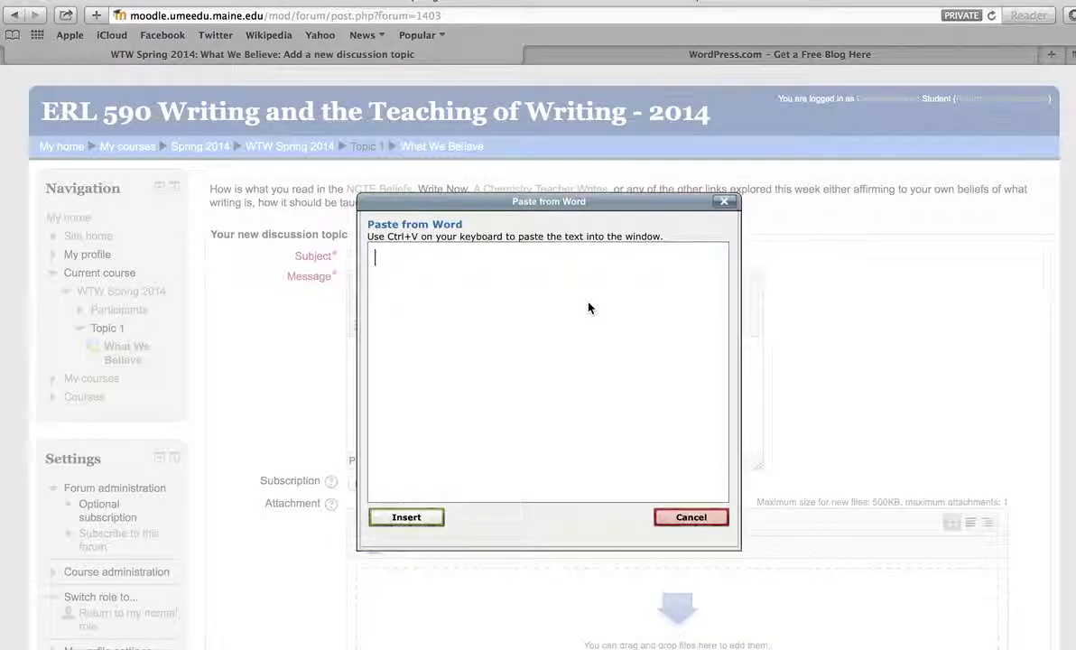
click(724, 201)
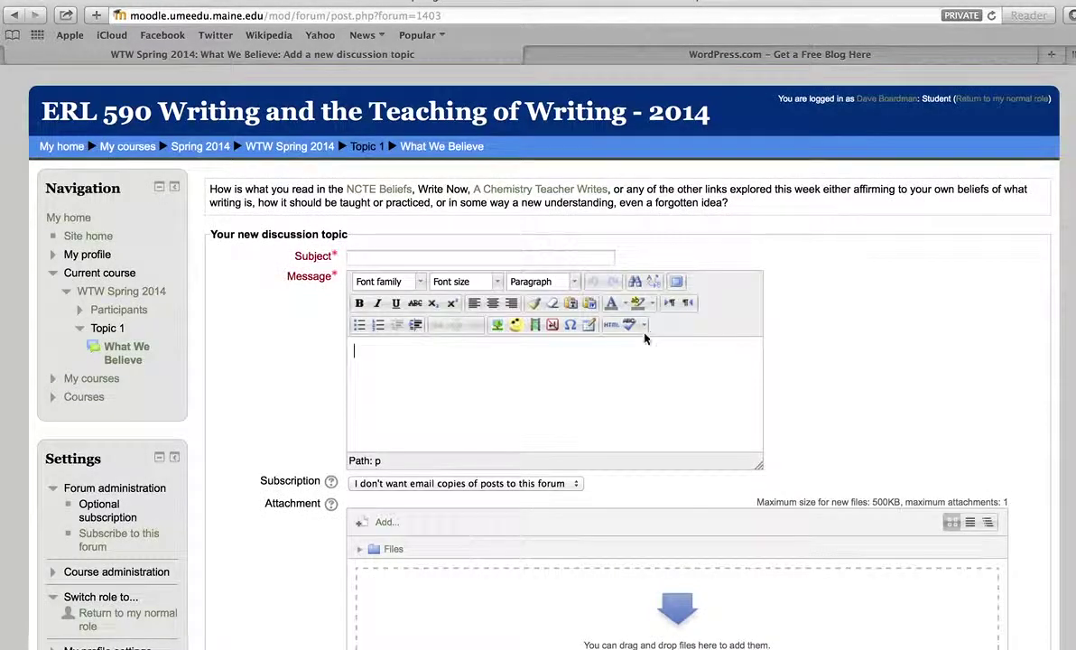
Show the message editor's Paste from Word dialog and close it by inserting its empty content
click(590, 305)
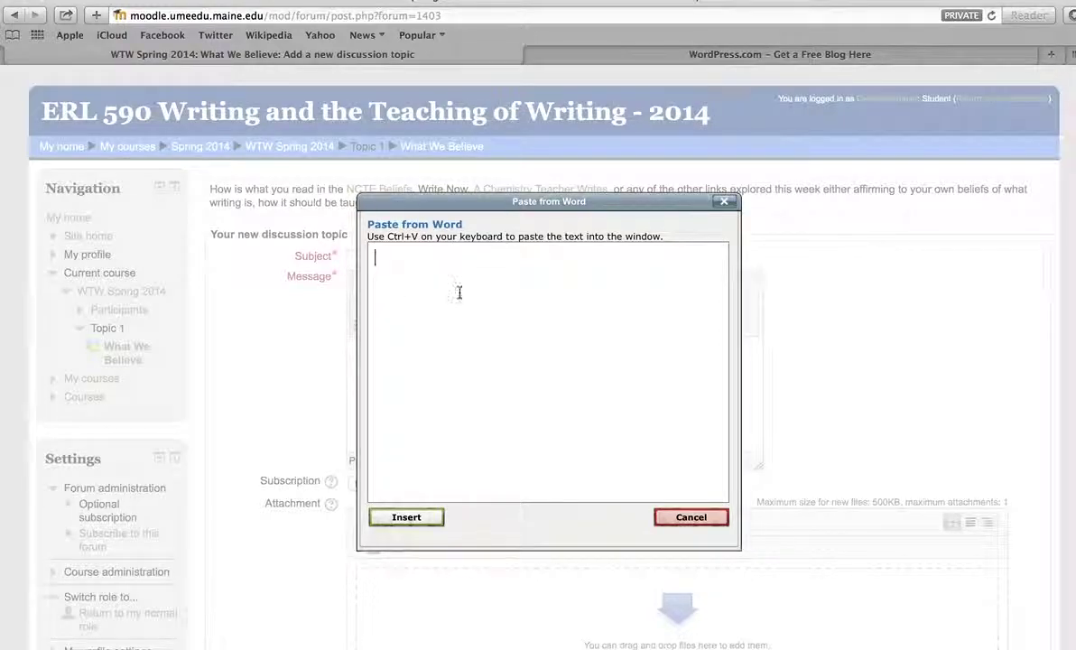
click(406, 518)
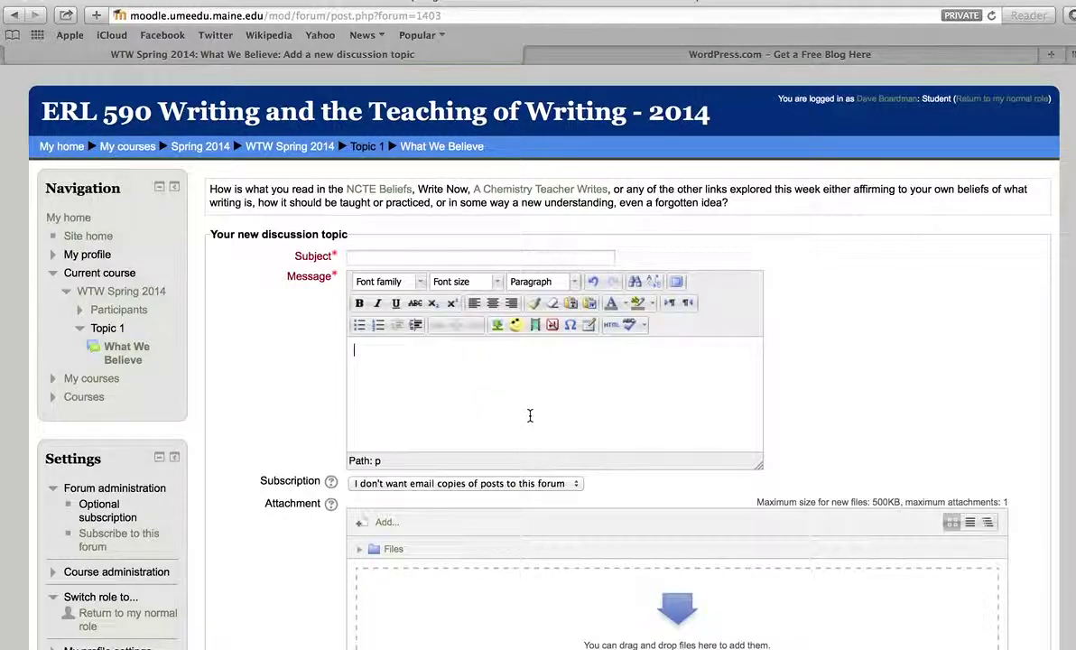
Insert a smile emoticon into the message, and discard the draft by leaving for the WTW Spring 2014 course page
scroll(559, 405, down, 2)
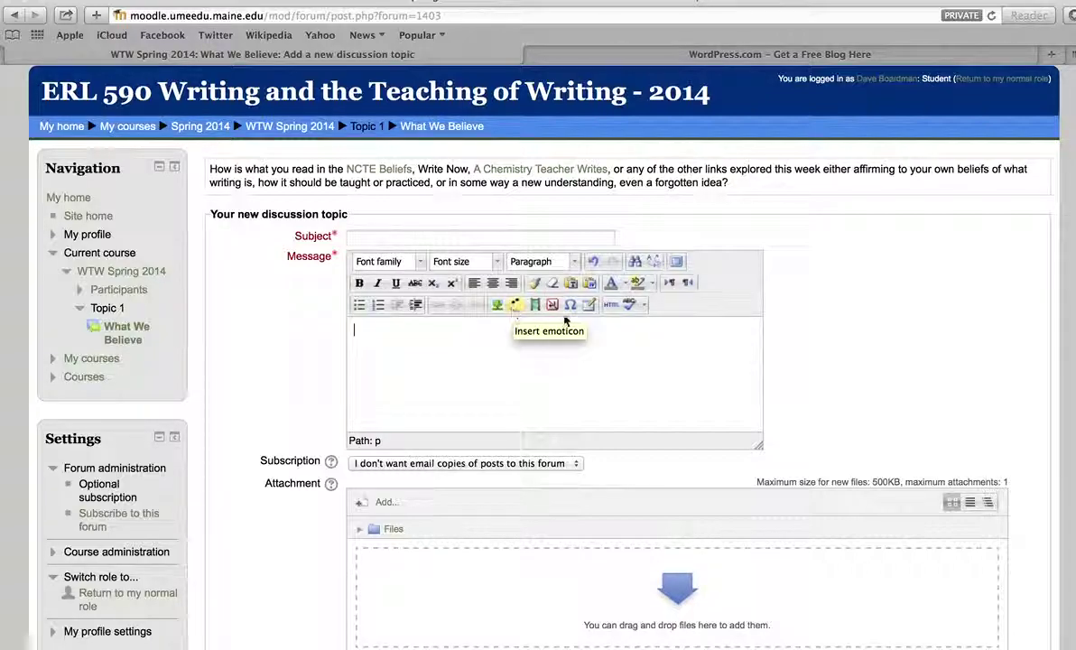
click(516, 305)
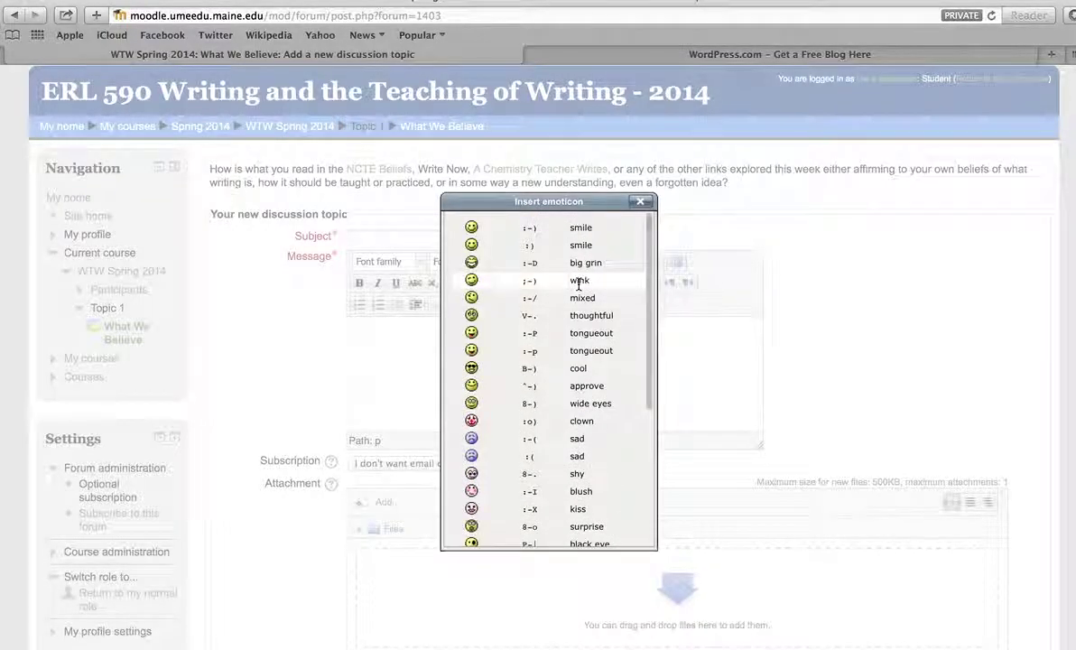
click(580, 228)
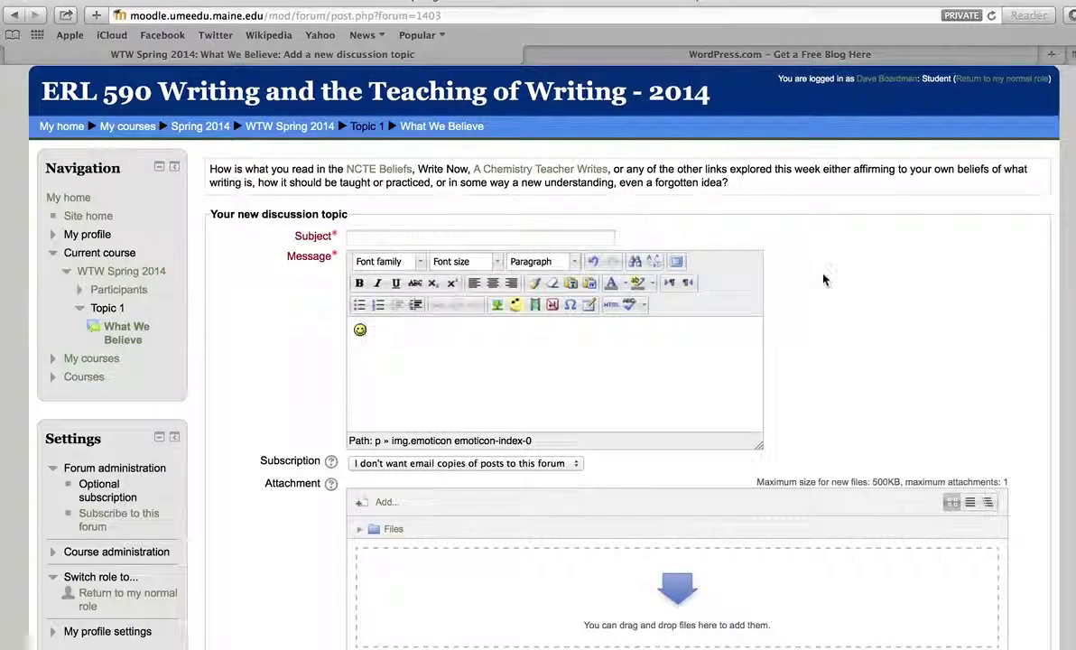
click(291, 129)
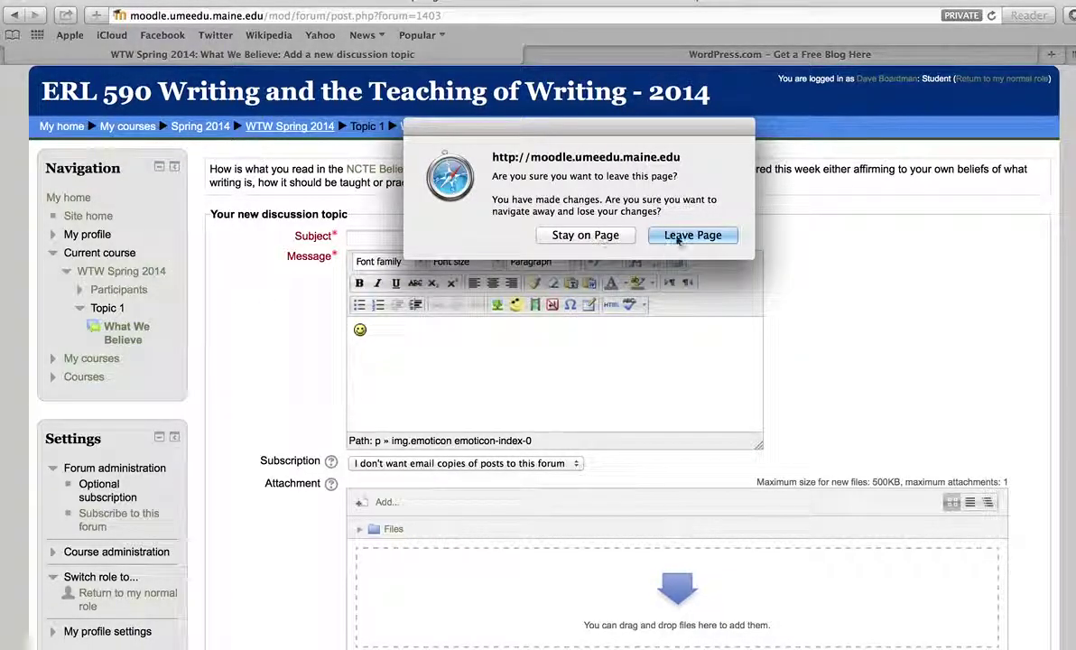
click(679, 234)
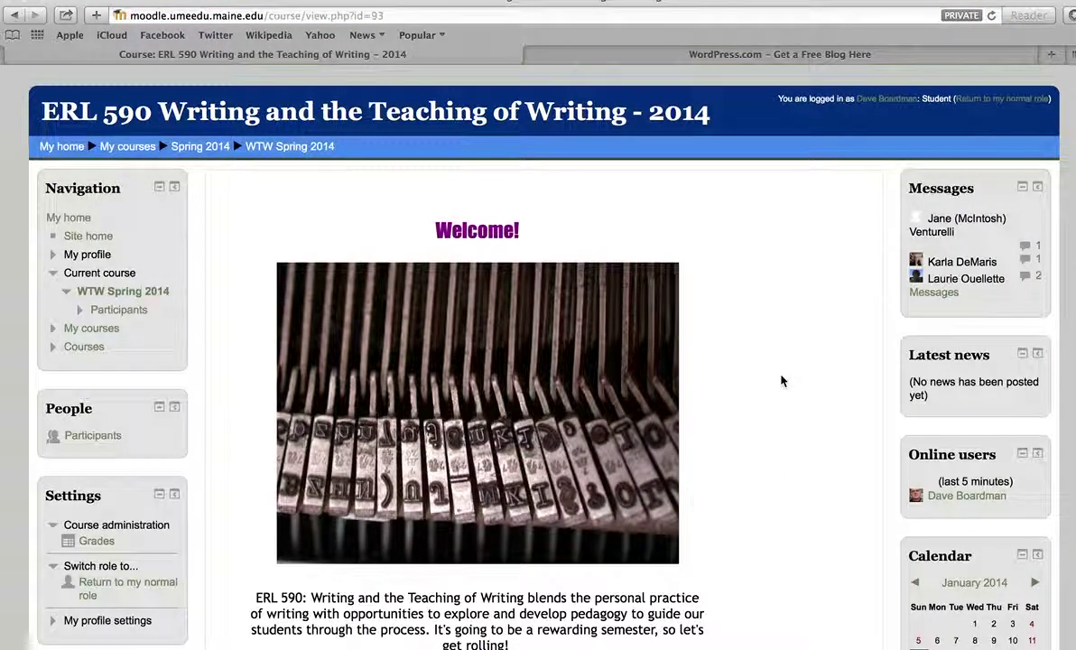
Look over the course page from the welcome section to the general resources and the Topic 1 materials
scroll(782, 381, down, 3)
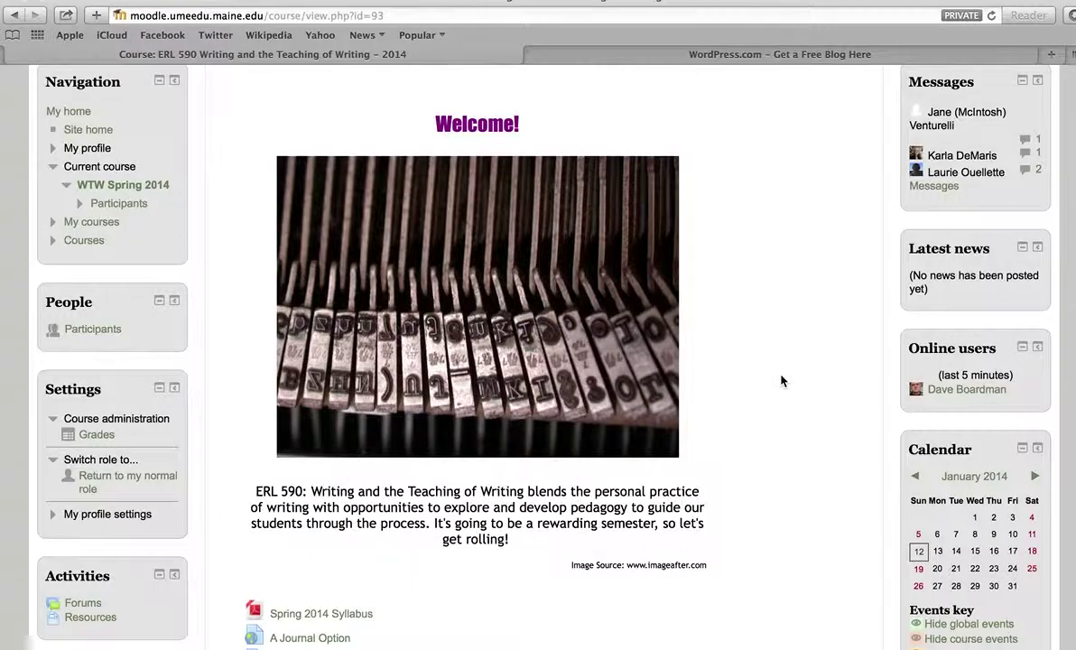
scroll(781, 381, down, 4)
scroll(782, 381, down, 7)
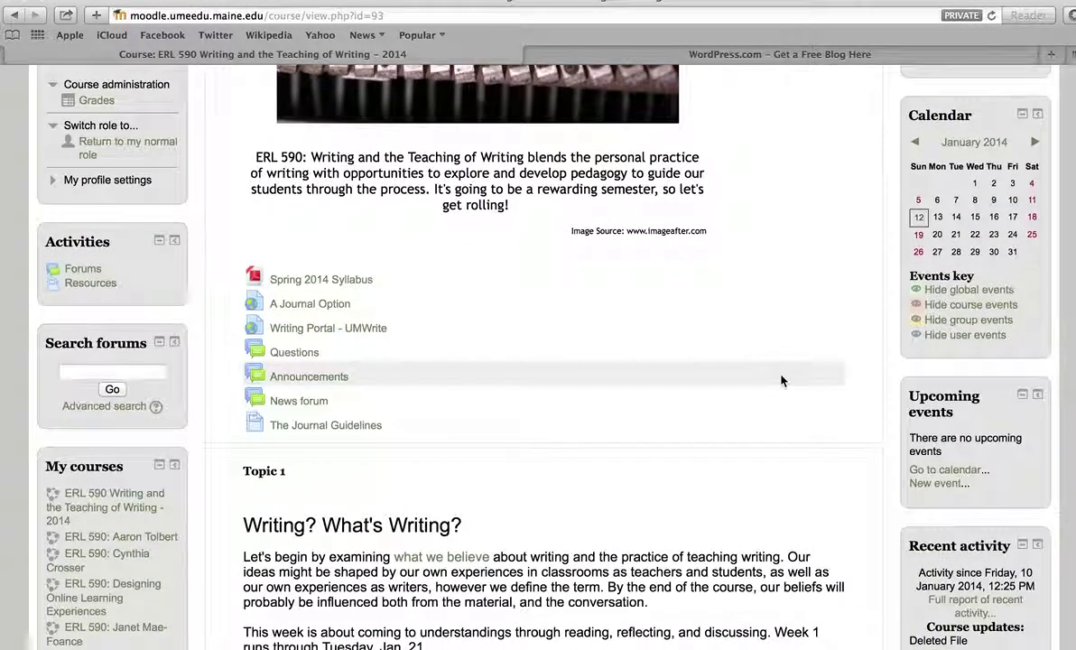
scroll(781, 380, down, 3)
scroll(781, 381, up, 12)
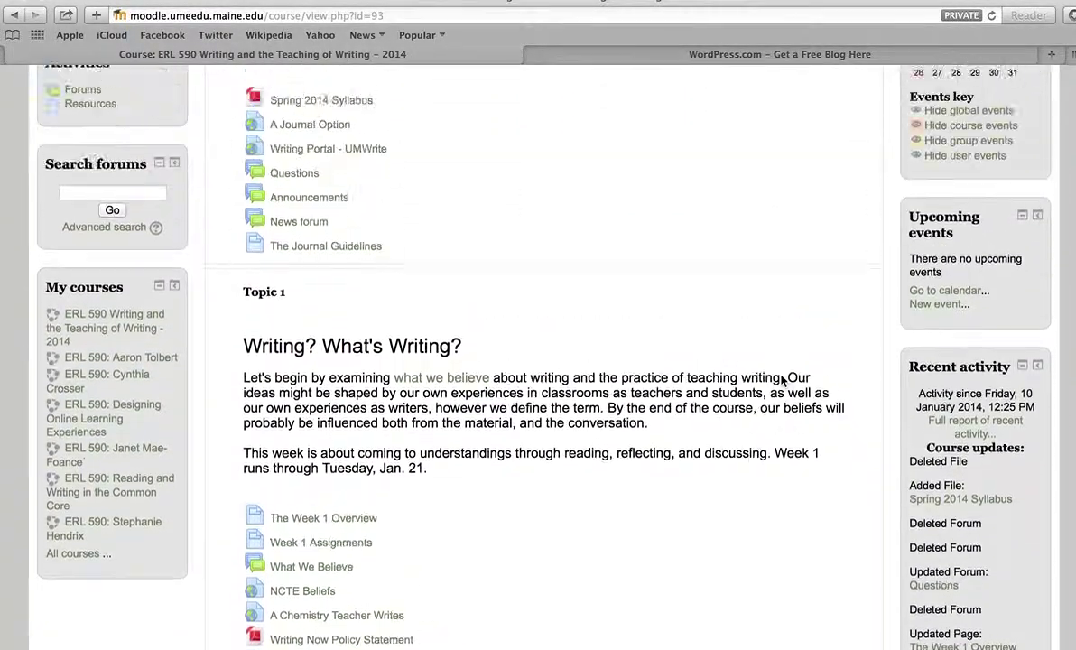
scroll(781, 381, up, 4)
scroll(782, 380, down, 2)
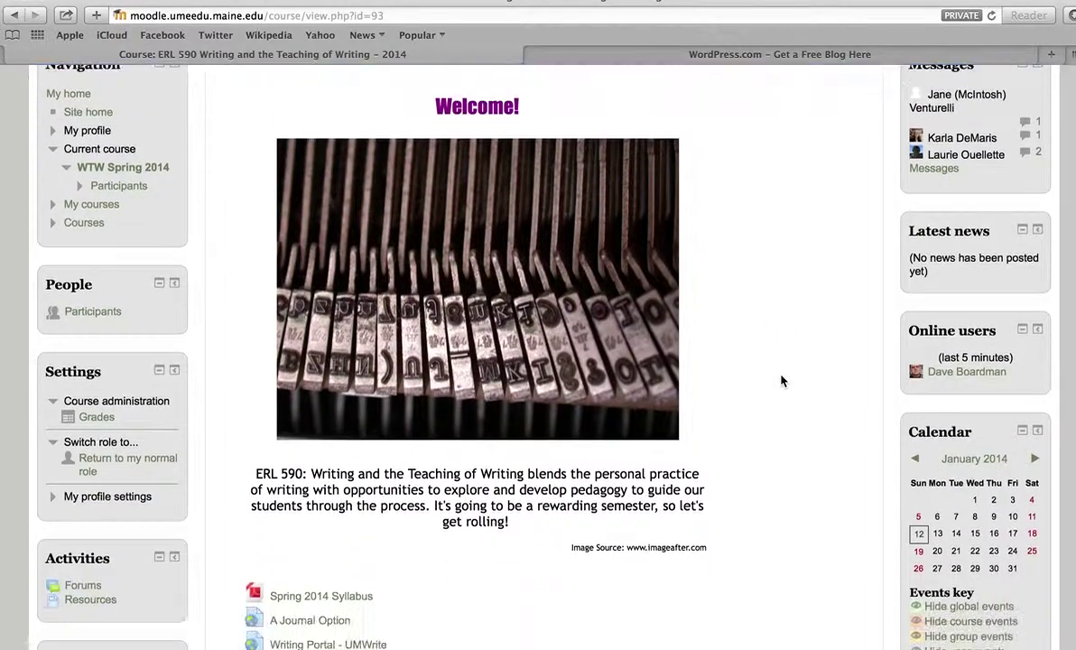
scroll(782, 381, up, 2)
scroll(782, 381, up, 2)
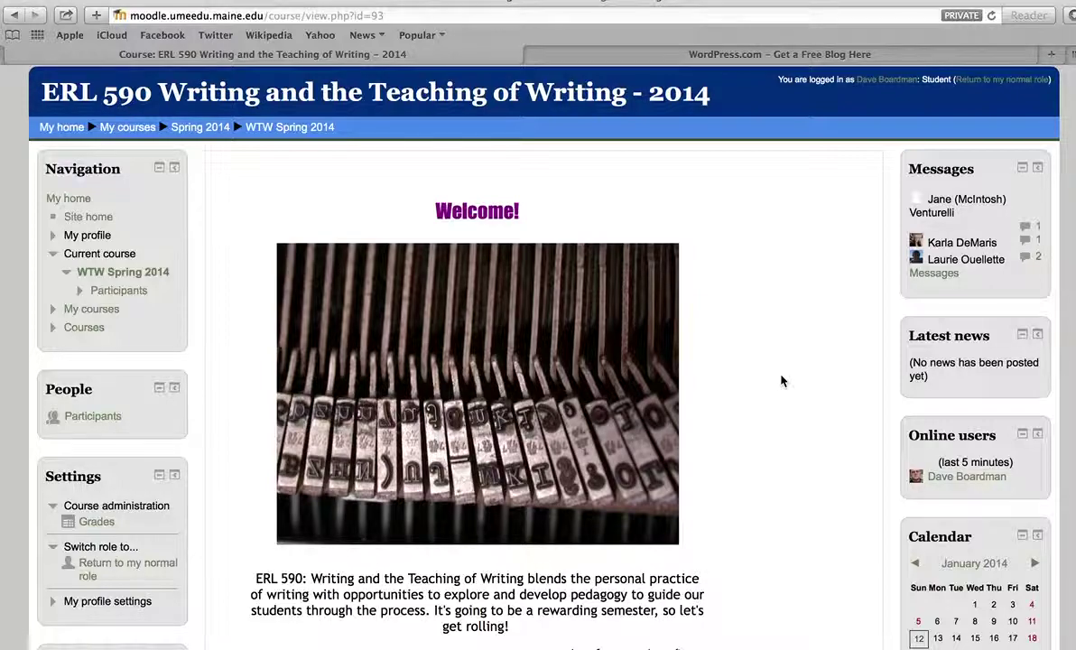
Open the Questions forum from the general resources and view its form for adding a new discussion topic
scroll(781, 380, down, 5)
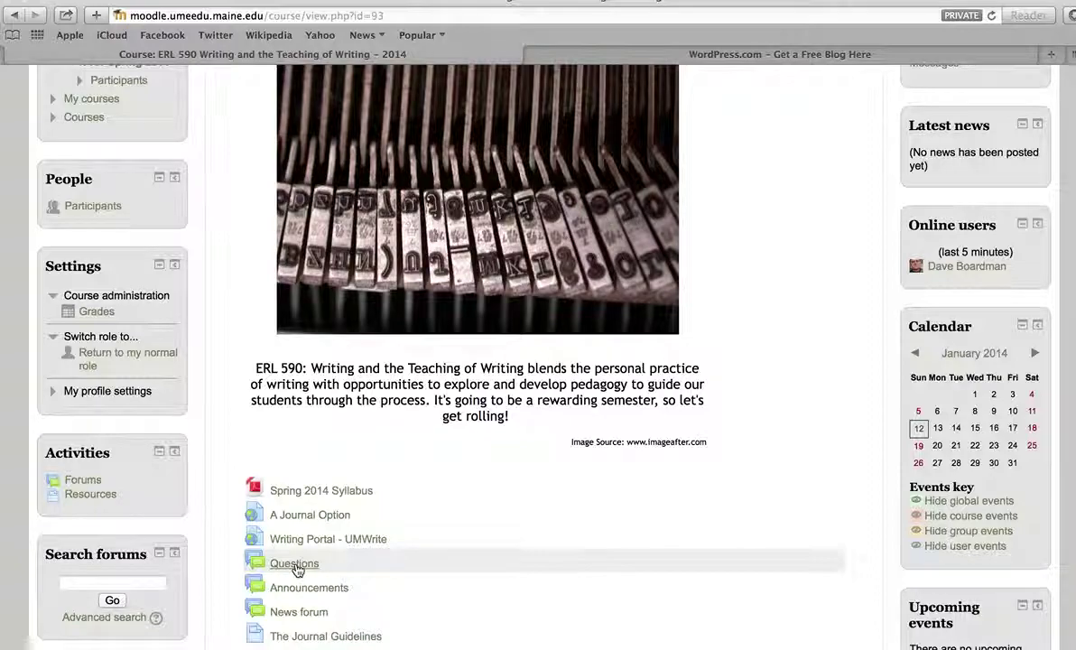
click(294, 564)
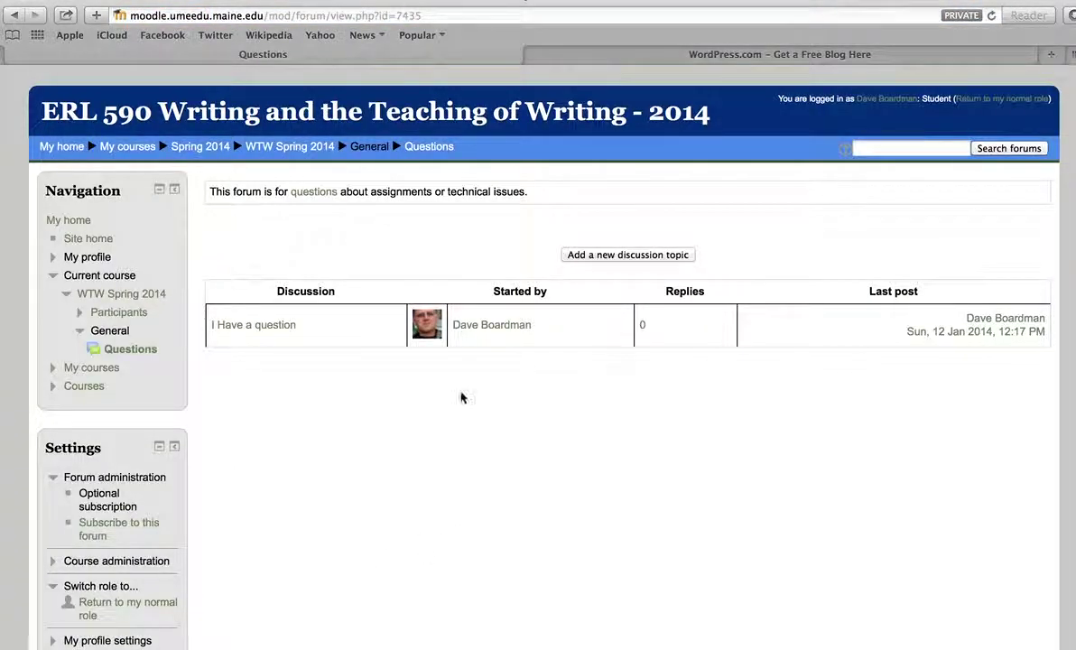
click(575, 255)
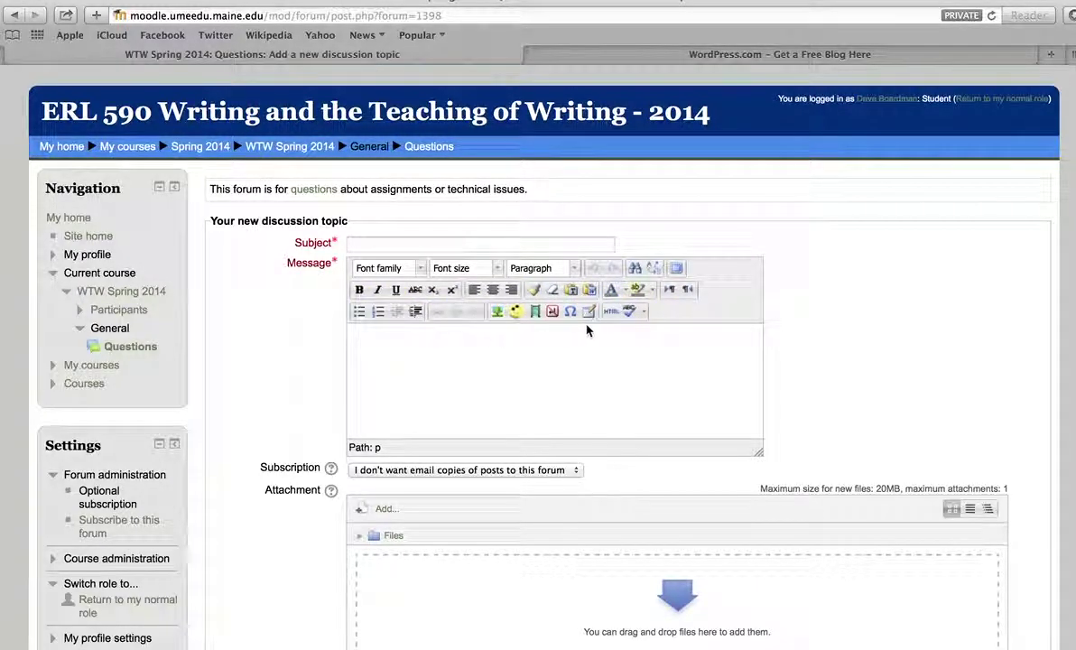
scroll(567, 403, down, 2)
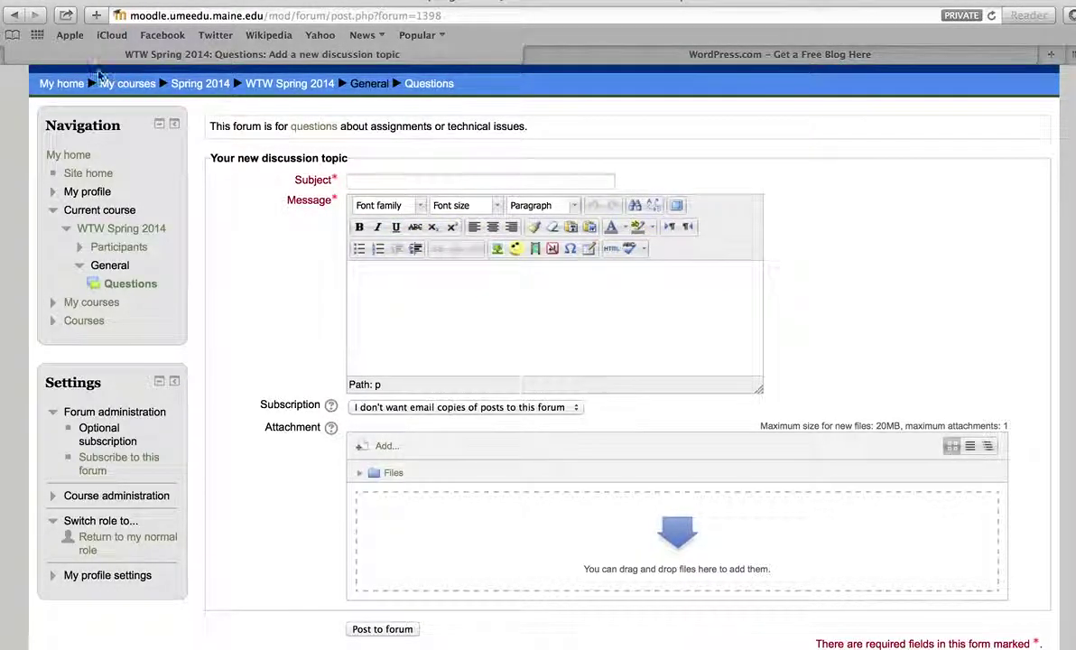
Return to the WTW Spring 2014 course page and review the general resources list, including the Questions forum
click(280, 84)
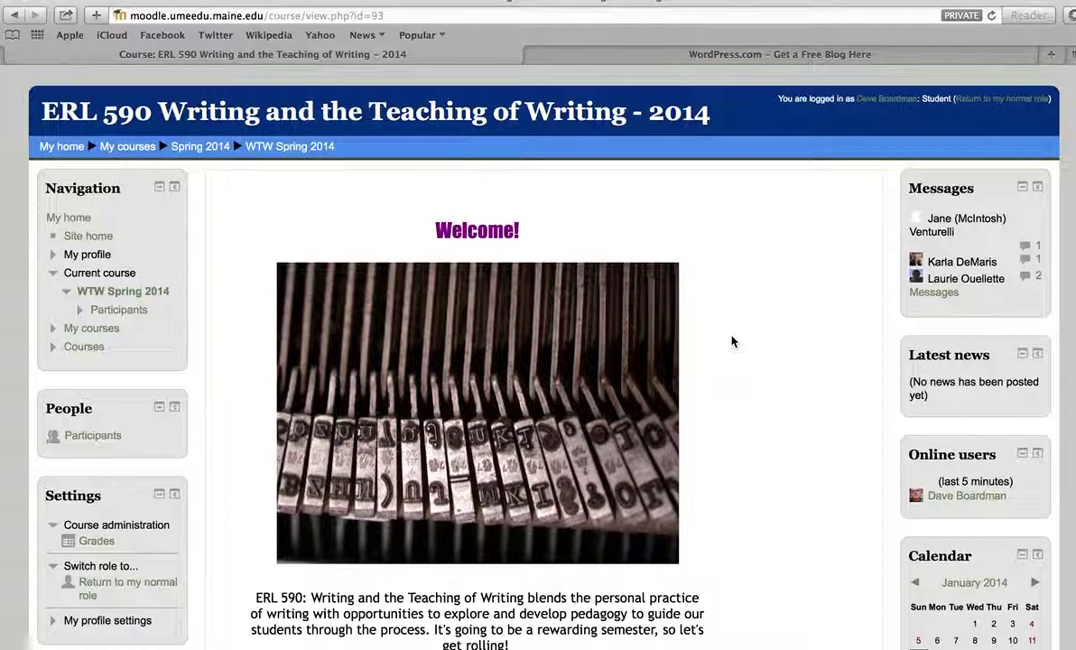
scroll(732, 341, down, 4)
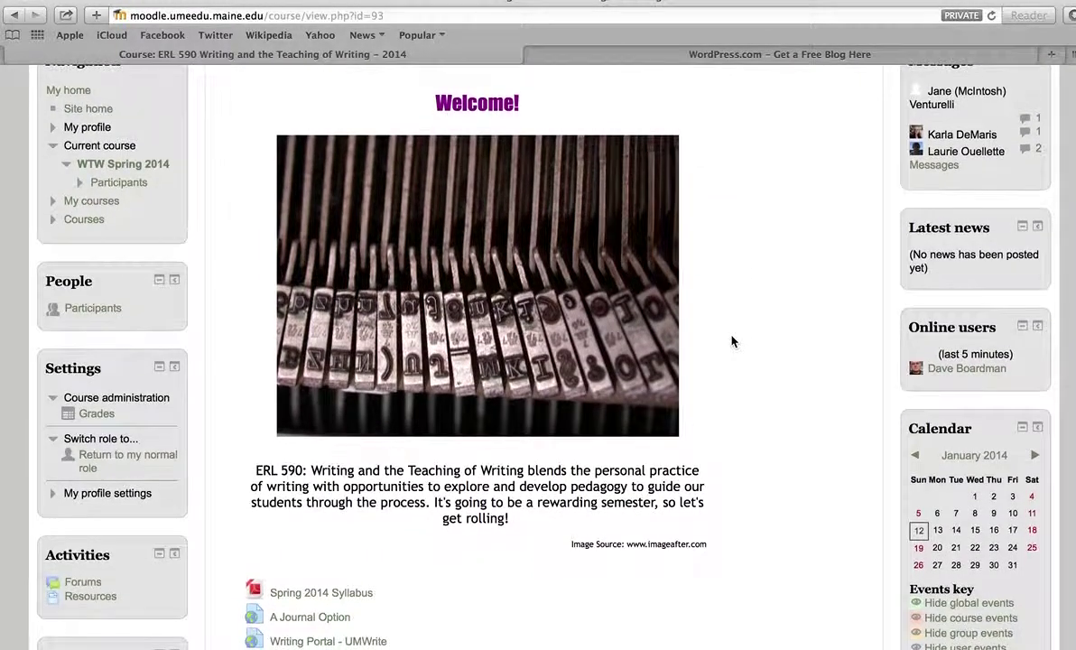
scroll(732, 341, down, 1)
scroll(732, 341, up, 1)
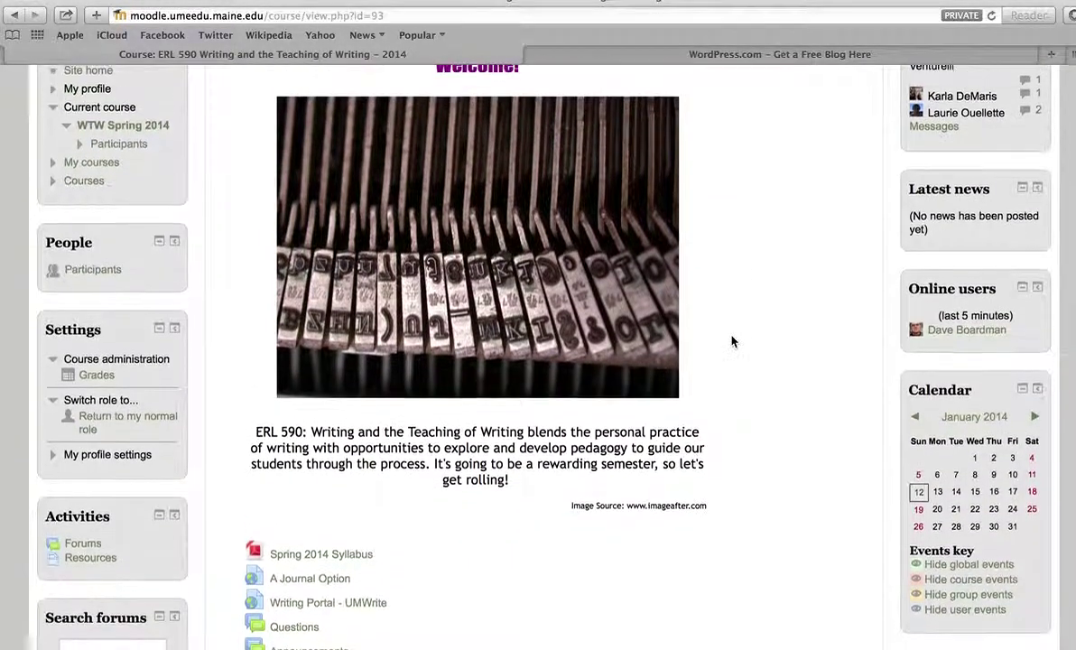
scroll(732, 341, down, 1)
scroll(732, 341, down, 2)
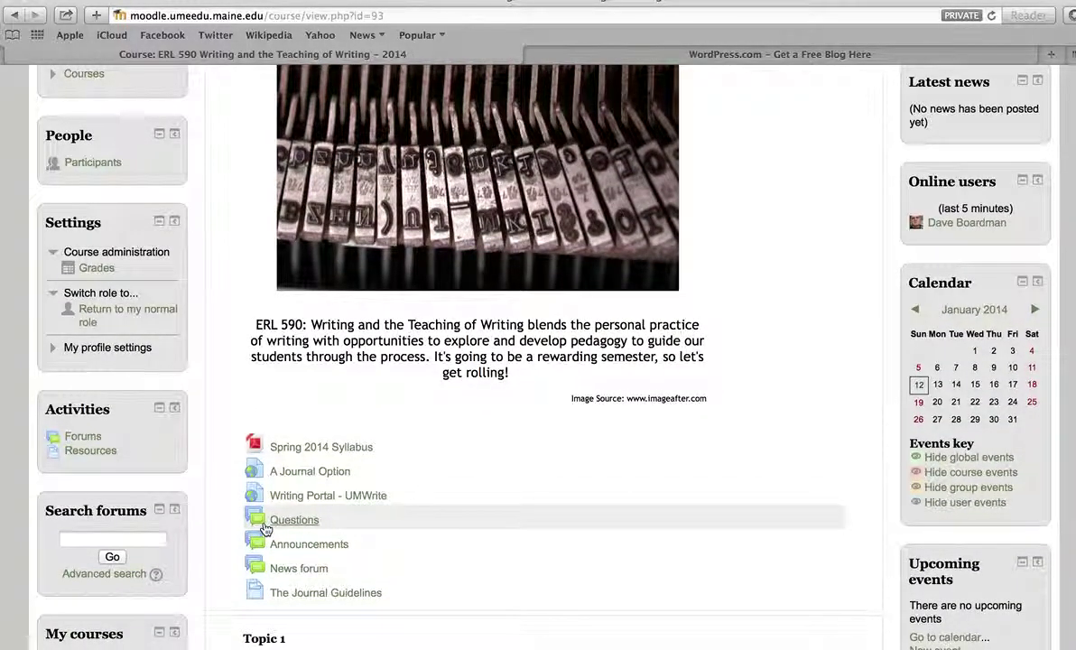
scroll(694, 552, up, 5)
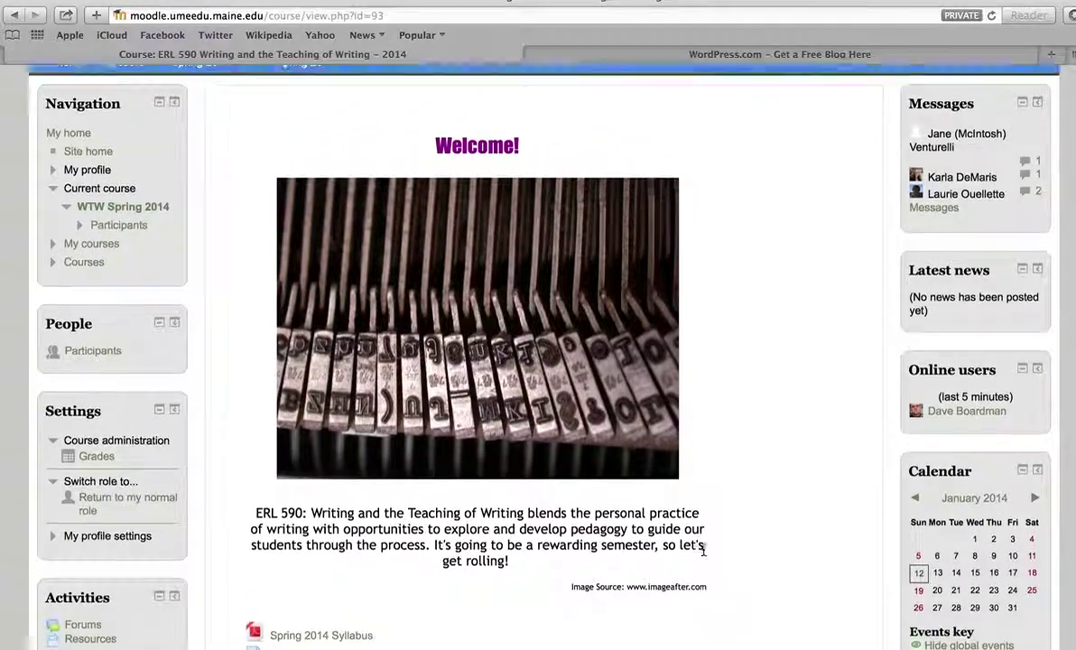
scroll(703, 551, up, 3)
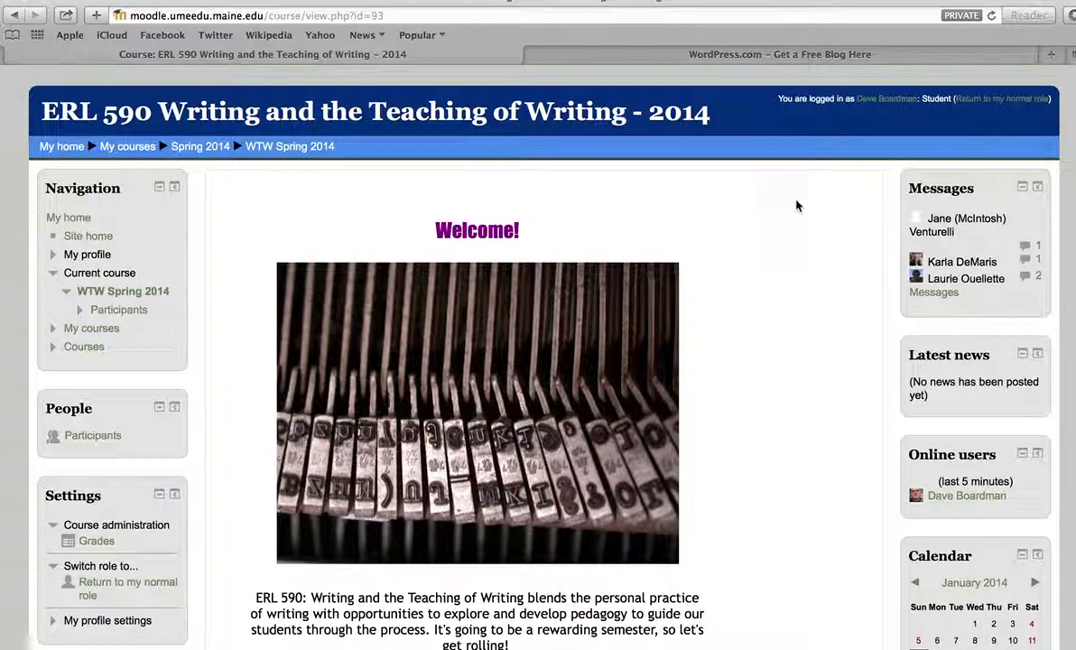